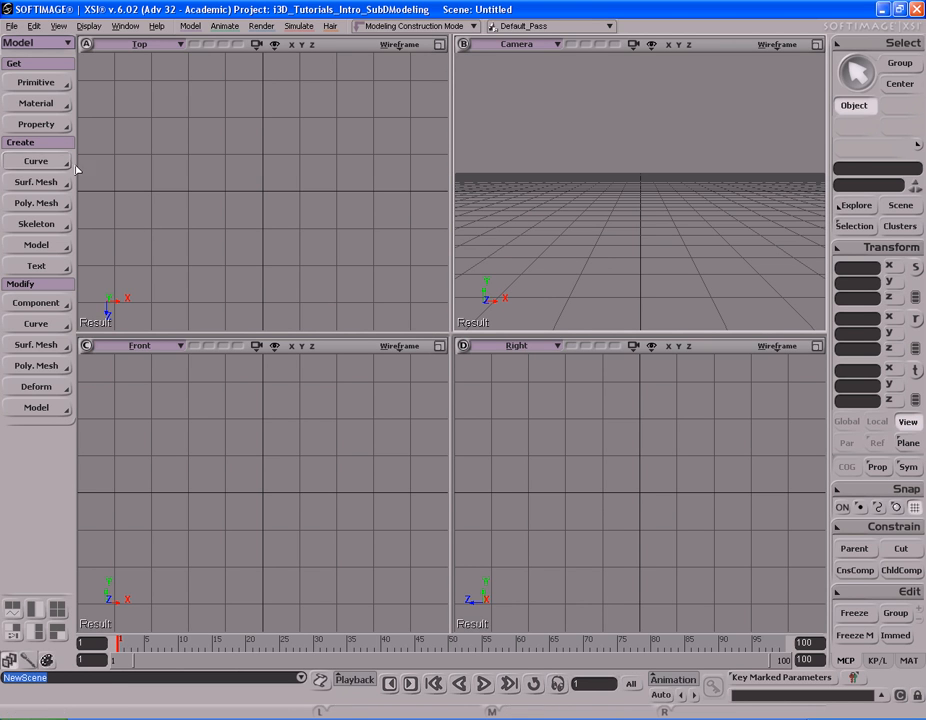
- Create a polygon mesh cube primitive in the empty scene
{"action": "left_click", "coordinate": [44, 84]}
{"action": "mouse_move", "coordinate": [128, 109]}
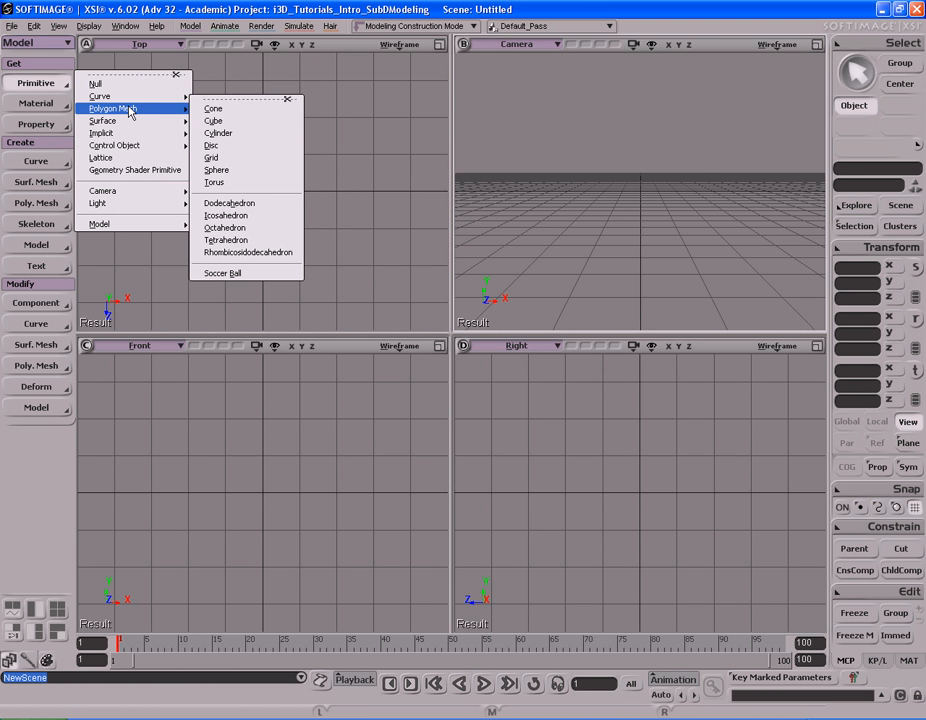
{"action": "left_click", "coordinate": [233, 122]}
{"action": "left_click", "coordinate": [342, 139]}
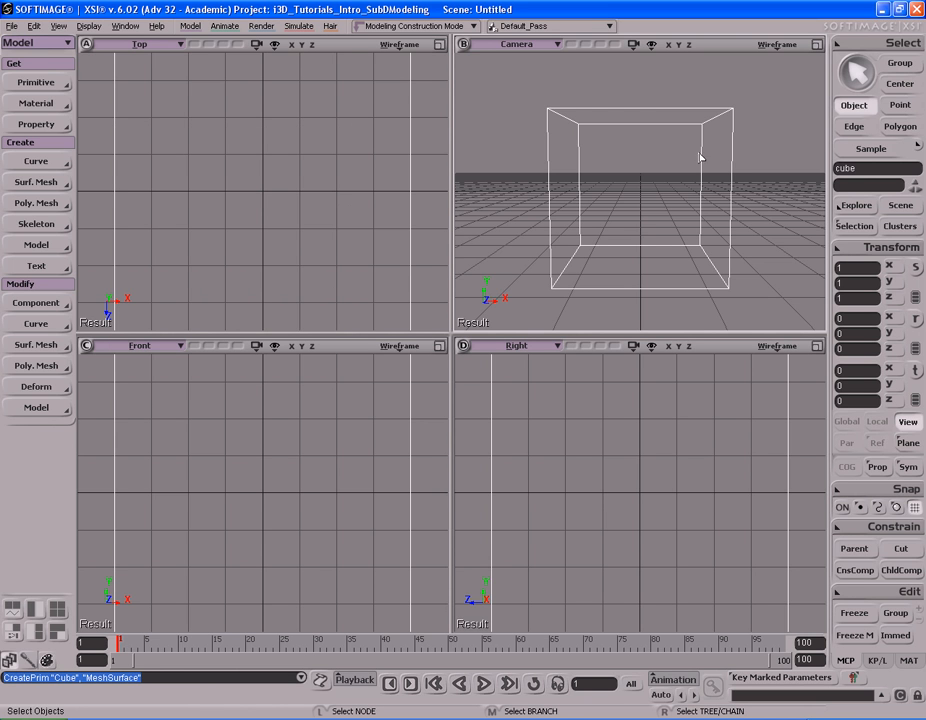
- Maximize the Camera viewport and set its display mode to Shaded
{"action": "key", "text": "F12"}
{"action": "key", "text": "s"}
{"action": "right_click_drag", "start_coordinate": [500, 331], "coordinate": [590, 300]}
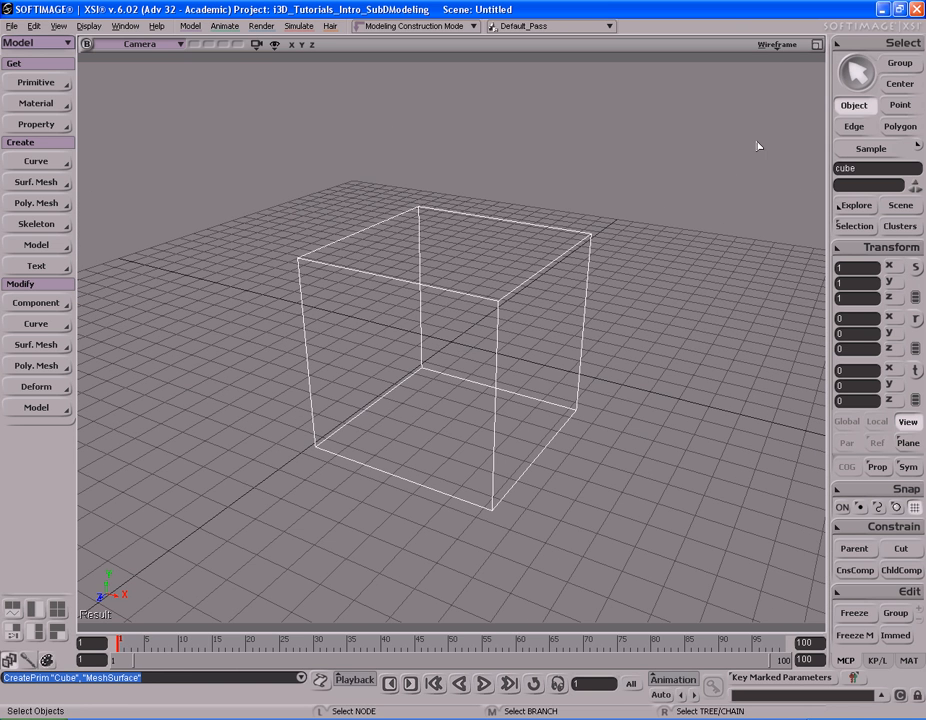
{"action": "left_click", "coordinate": [780, 45]}
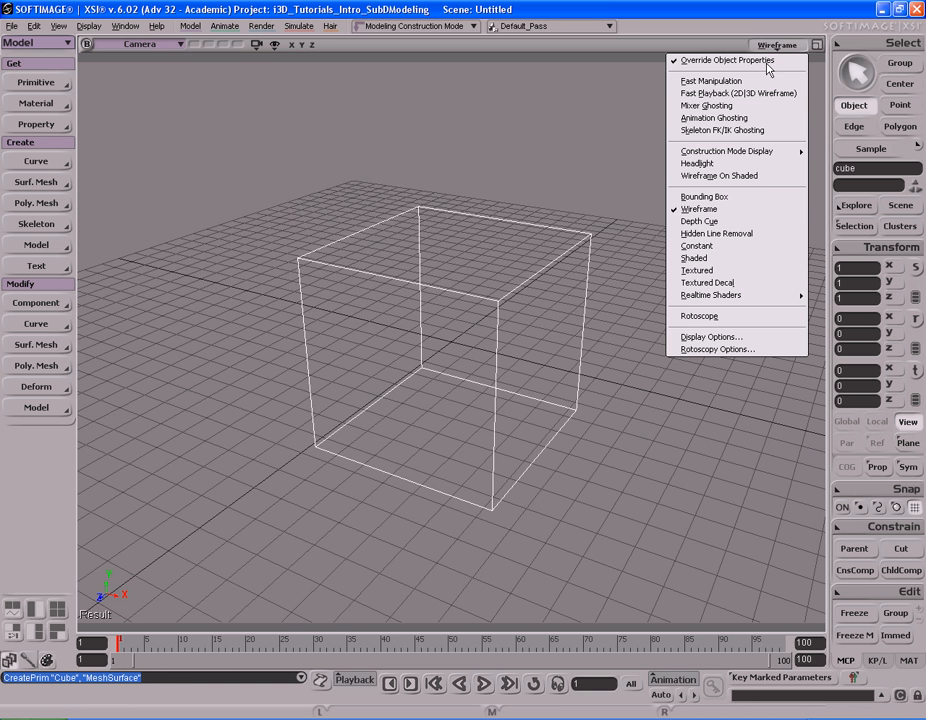
{"action": "left_click", "coordinate": [702, 262]}
{"action": "key", "text": "s"}
{"action": "mouse_move", "coordinate": [663, 285]}
{"action": "right_mouse_down"}
{"action": "mouse_move", "coordinate": [599, 314]}
{"action": "mouse_move", "coordinate": [645, 314]}
{"action": "right_mouse_up"}
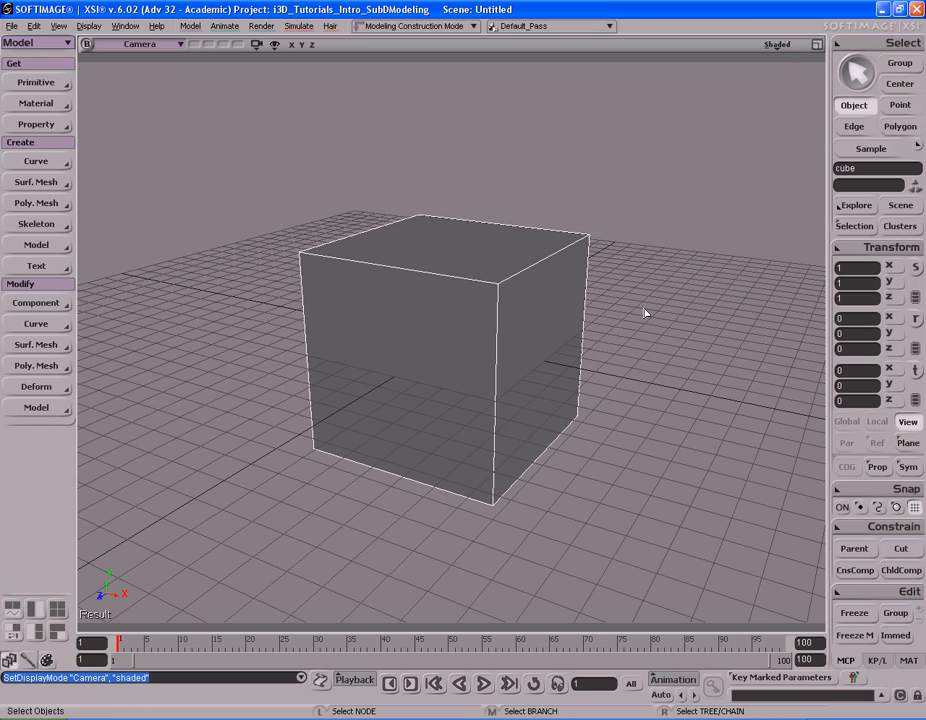
- Hide the viewport grid and raise the cube's subdivision by three levels
{"action": "key", "text": "g"}
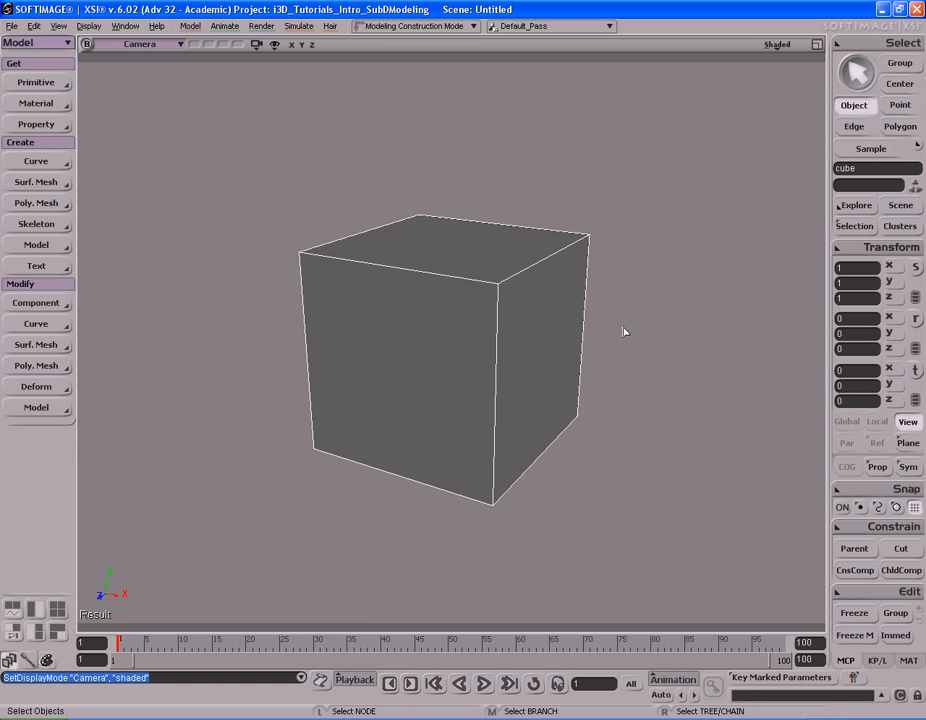
{"action": "key", "text": "plus"}
{"action": "key", "text": "plus"}
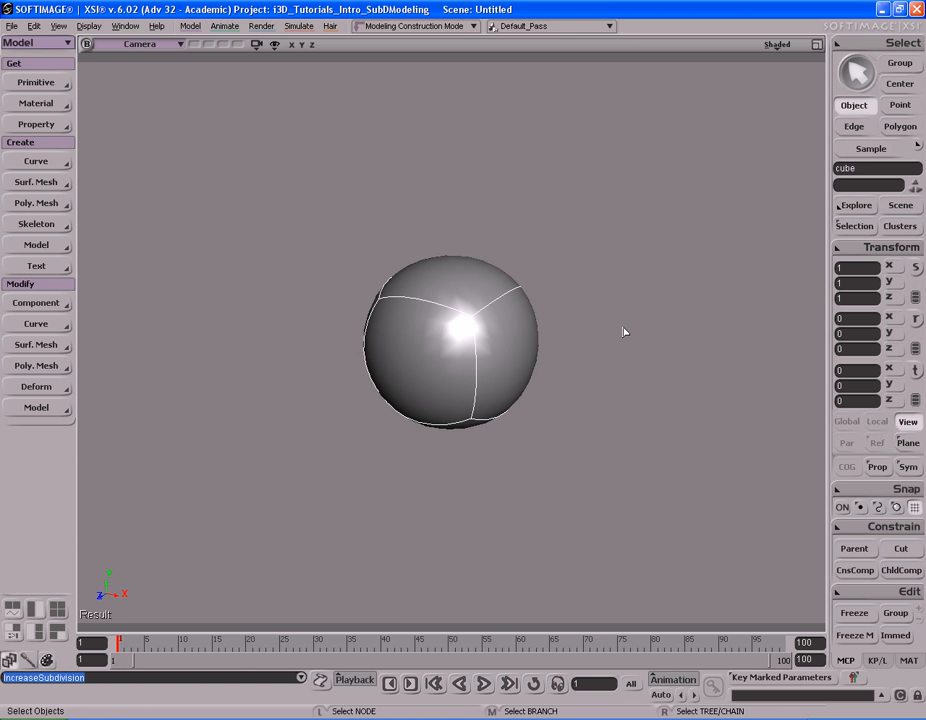
{"action": "key", "text": "plus"}
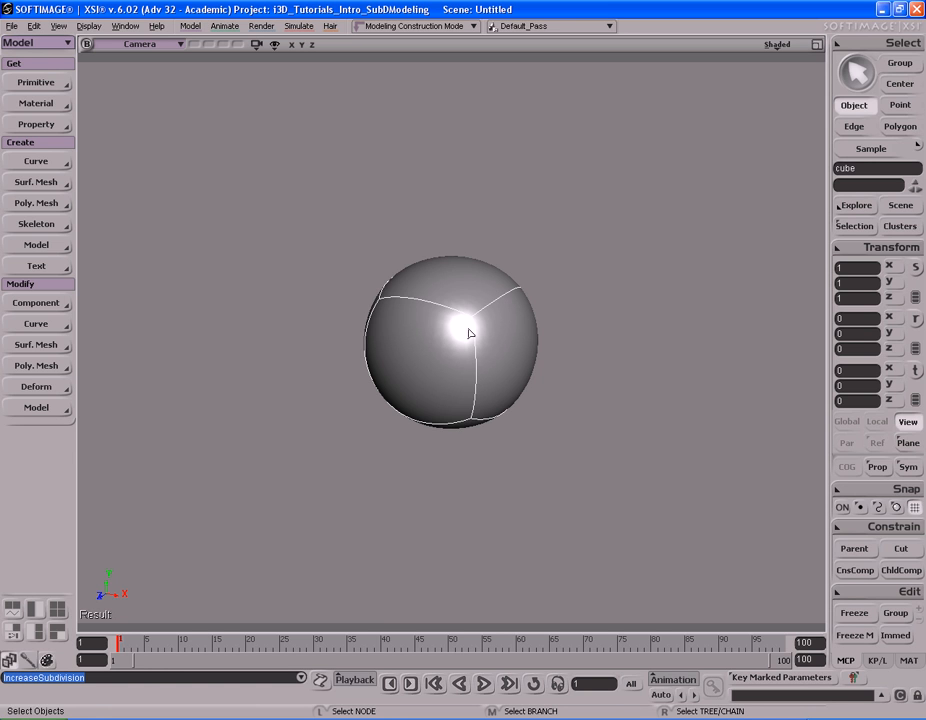
- Display the polygon mesh hull around the subdivided cube
{"action": "key", "text": "ctrl"}
{"action": "key", "text": "ctrl+h"}
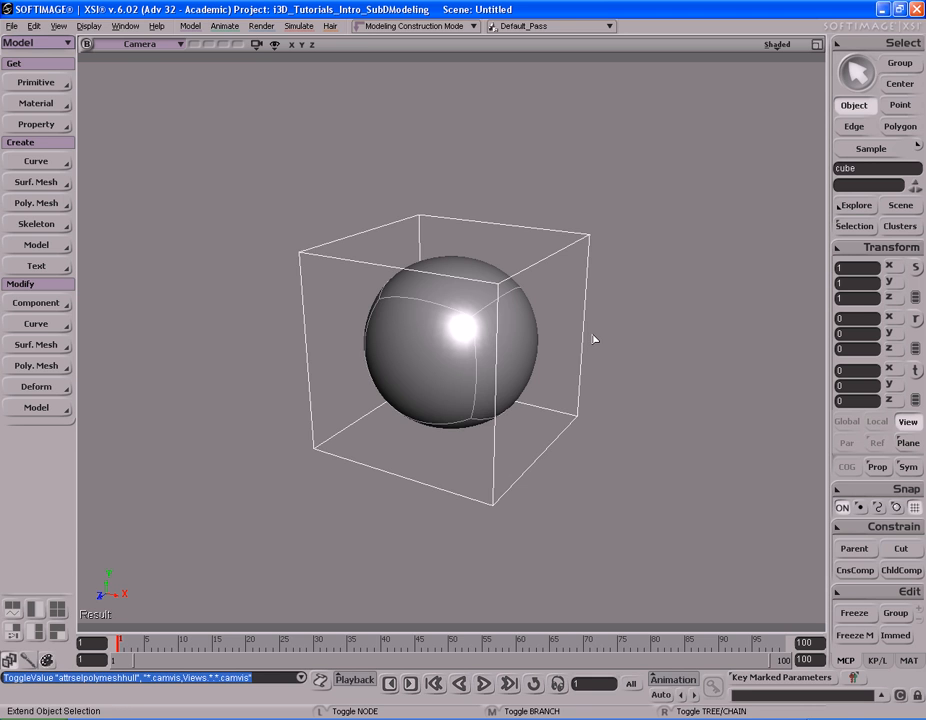
{"action": "key", "text": "s"}
{"action": "right_click_drag", "start_coordinate": [554, 343], "coordinate": [457, 325]}
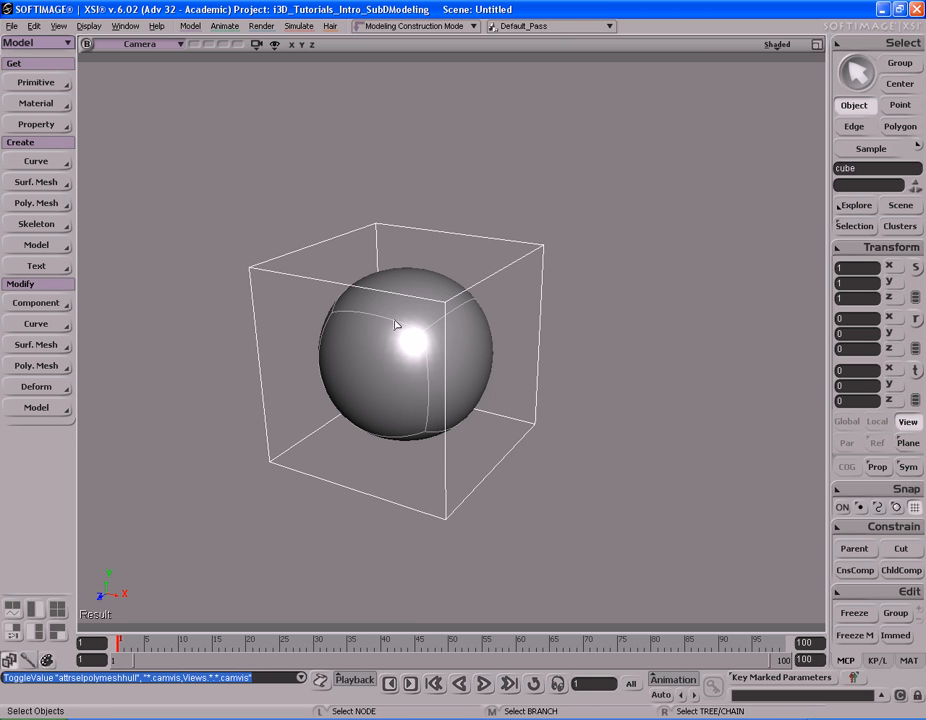
{"action": "right_click_drag", "start_coordinate": [585, 331], "coordinate": [591, 334]}
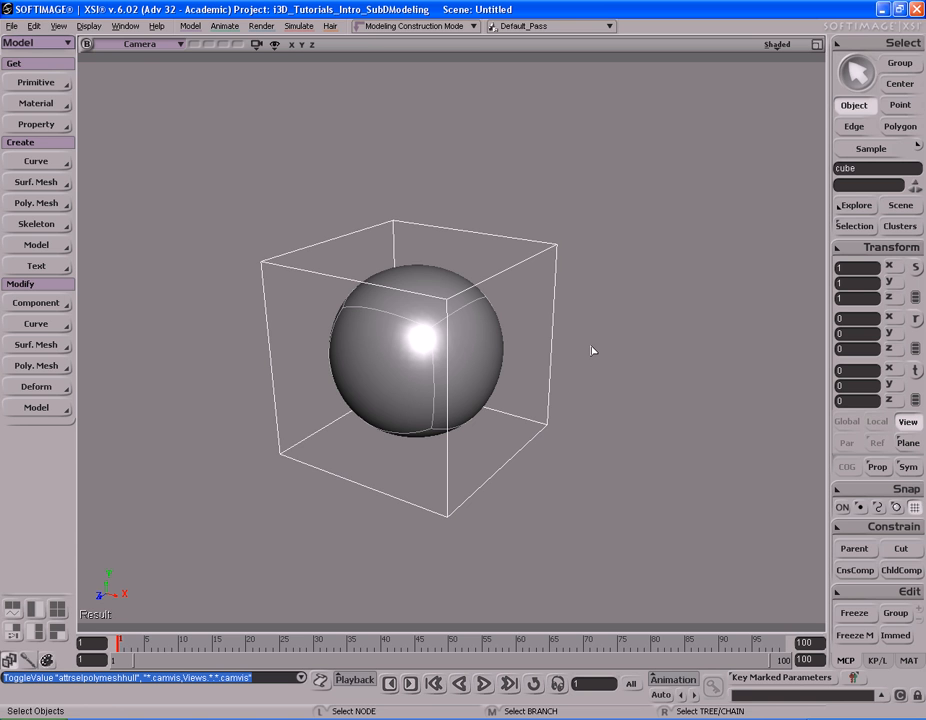
{"action": "key", "text": "s"}
{"action": "mouse_move", "coordinate": [502, 401]}
{"action": "right_mouse_down"}
{"action": "mouse_move", "coordinate": [449, 405]}
{"action": "mouse_move", "coordinate": [502, 391]}
{"action": "right_mouse_up"}
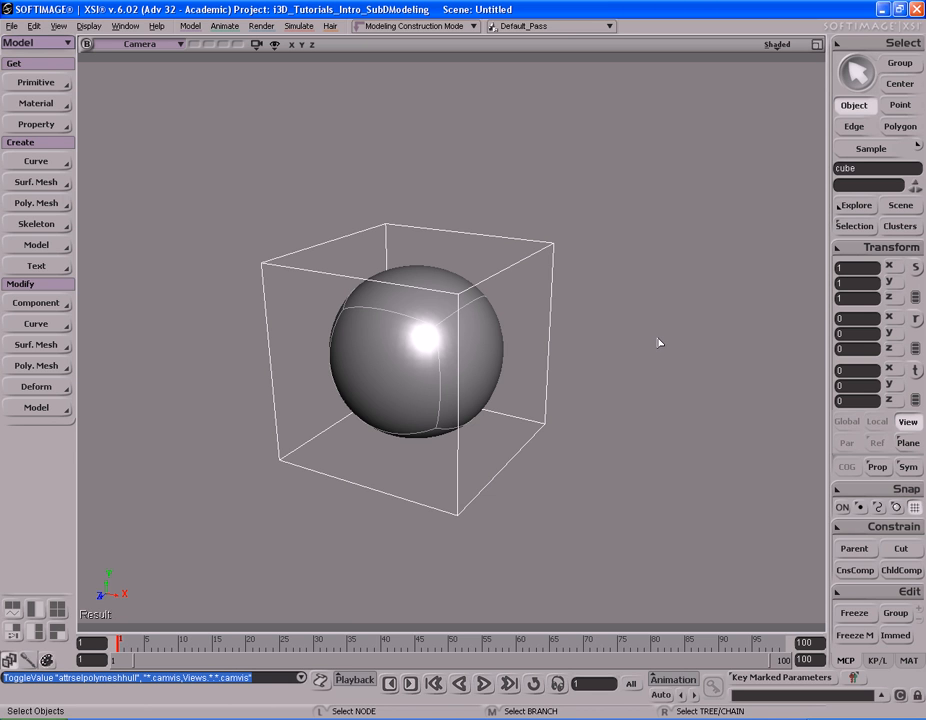
- Open the Explorer beside the sphere and go through the scene's Camera_Root, light and cube entries
{"action": "key", "text": "8"}
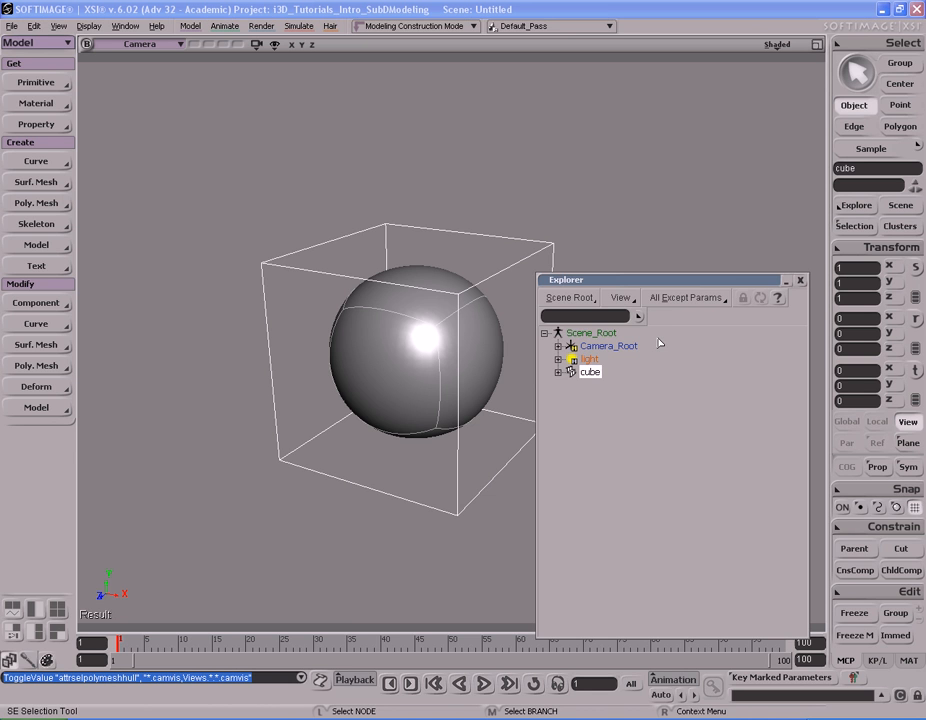
{"action": "left_click_drag", "start_coordinate": [665, 284], "coordinate": [676, 226]}
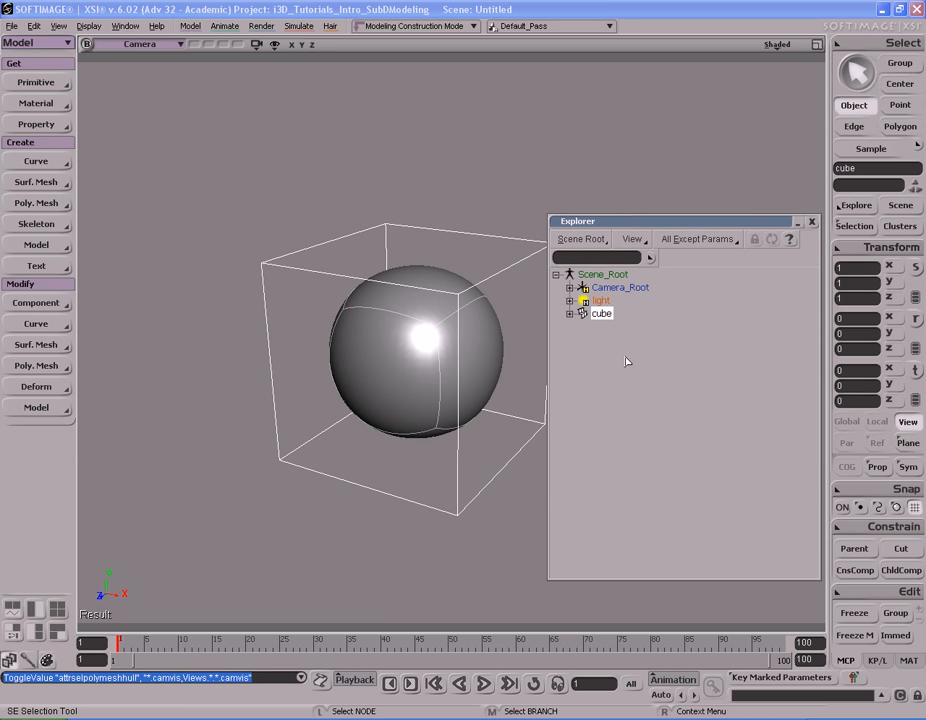
{"action": "left_click", "coordinate": [618, 287]}
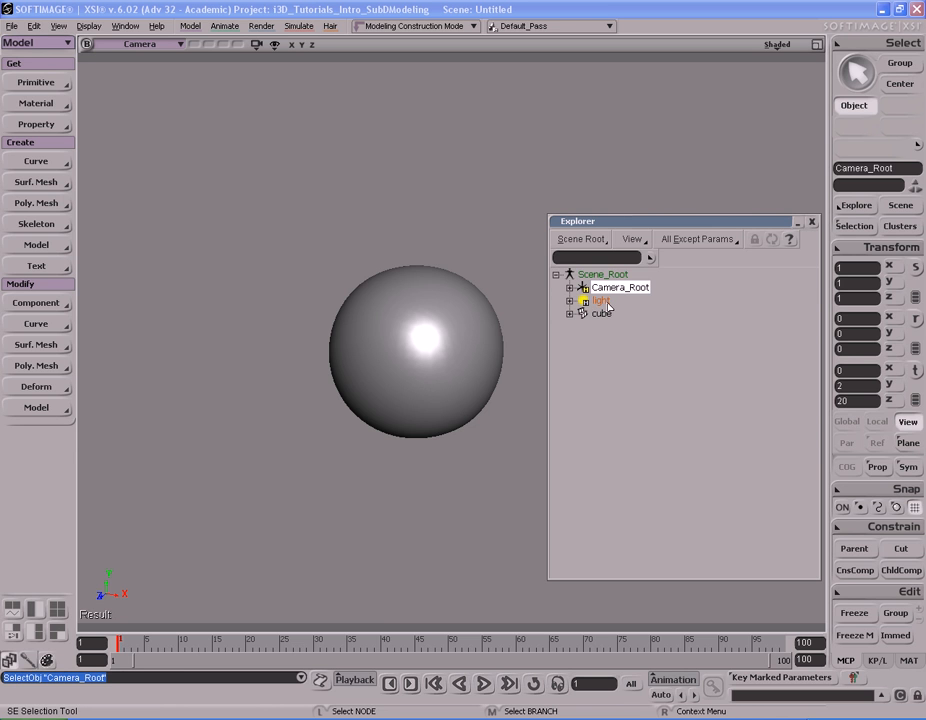
{"action": "left_click", "coordinate": [600, 301]}
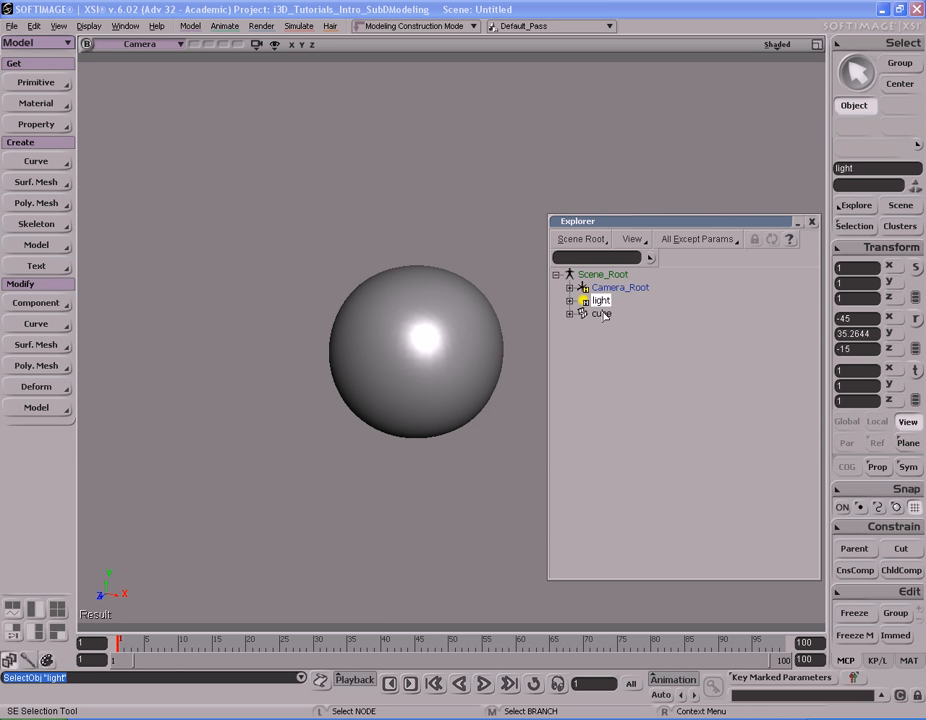
{"action": "left_click", "coordinate": [602, 314]}
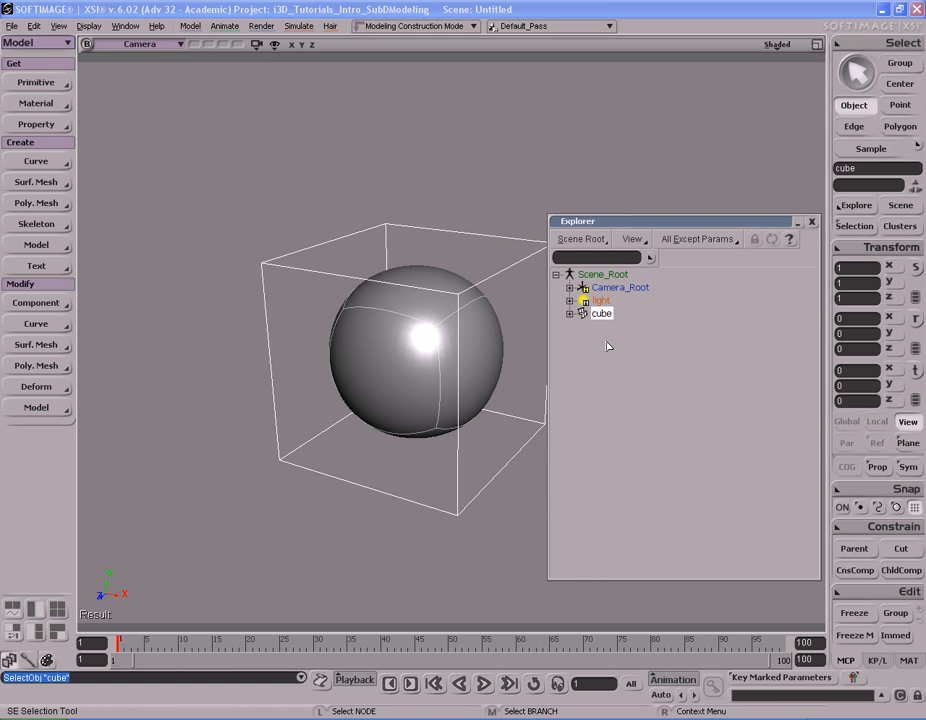
- Limit the Explorer to the selected cube, expand its Polygon Mesh node and inspect the Geometry entry
{"action": "key", "text": "e"}
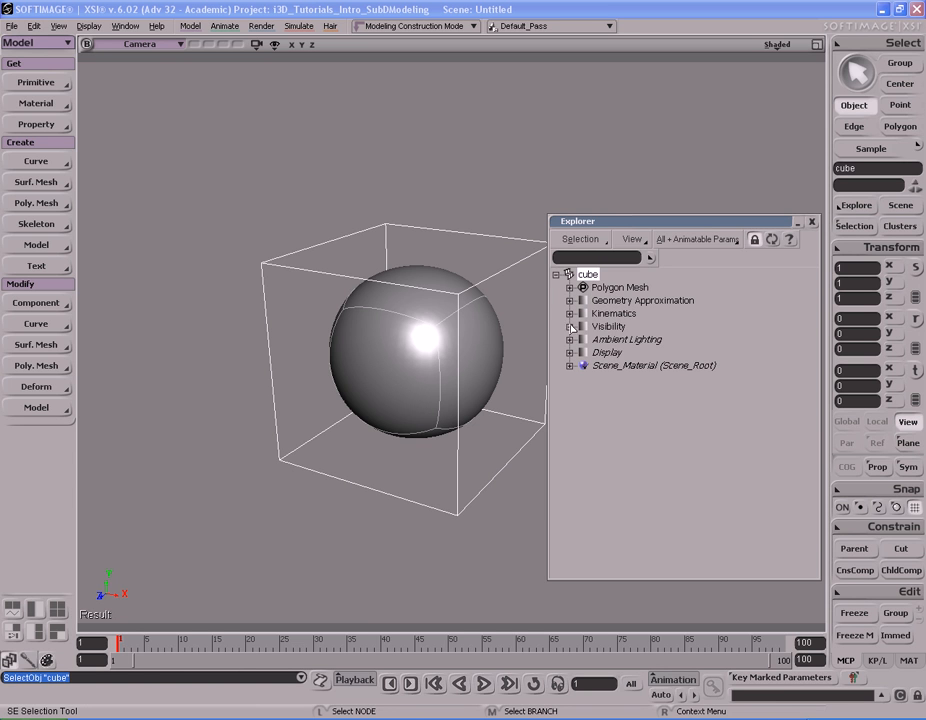
{"action": "left_click", "coordinate": [638, 289]}
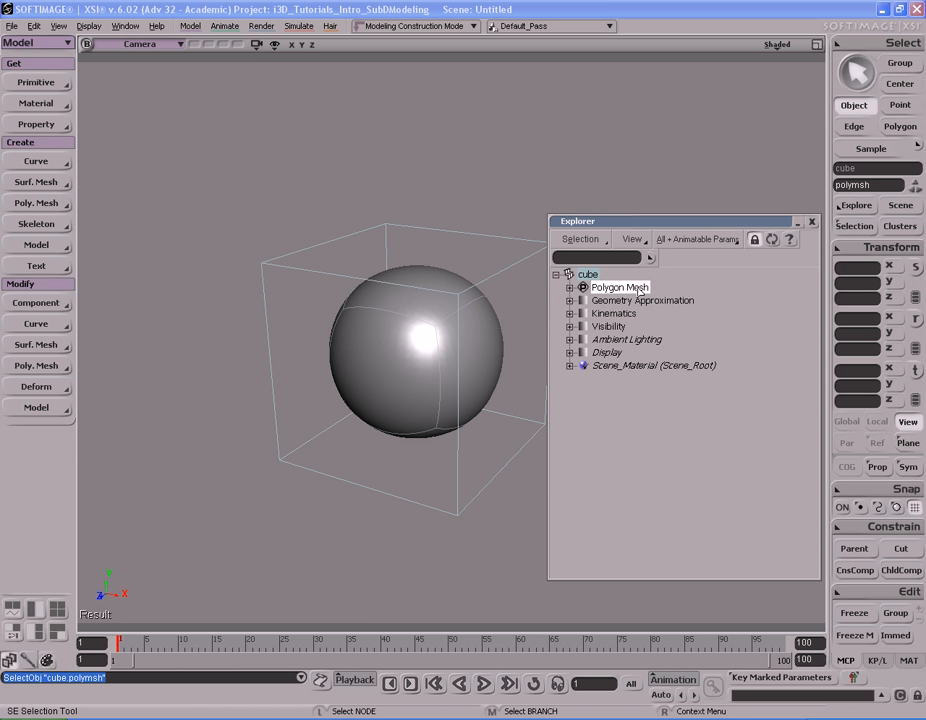
{"action": "left_click", "coordinate": [570, 288]}
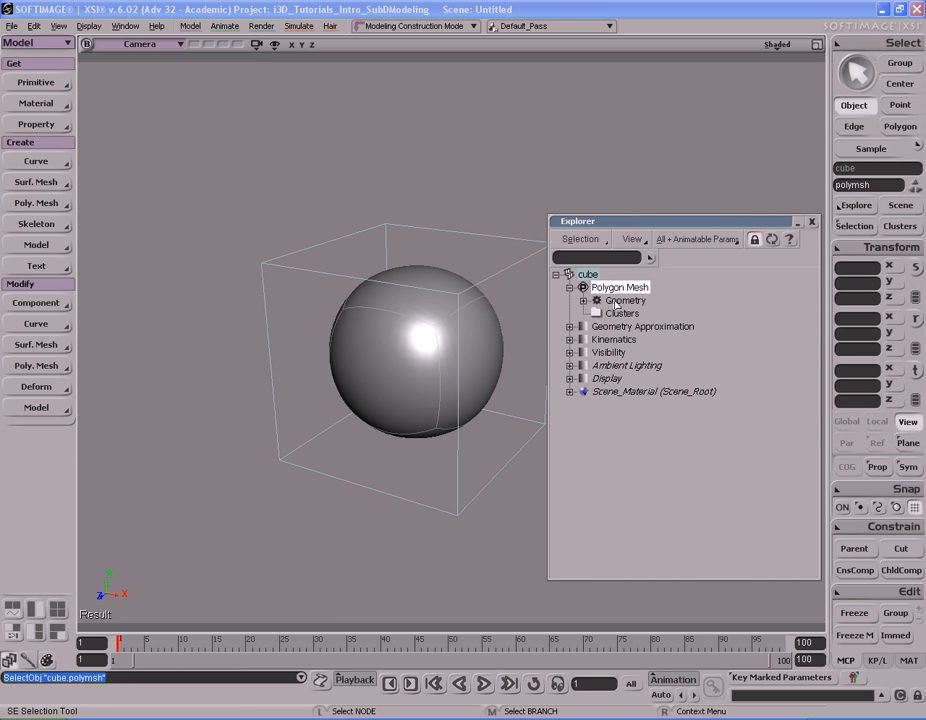
{"action": "left_click", "coordinate": [626, 301]}
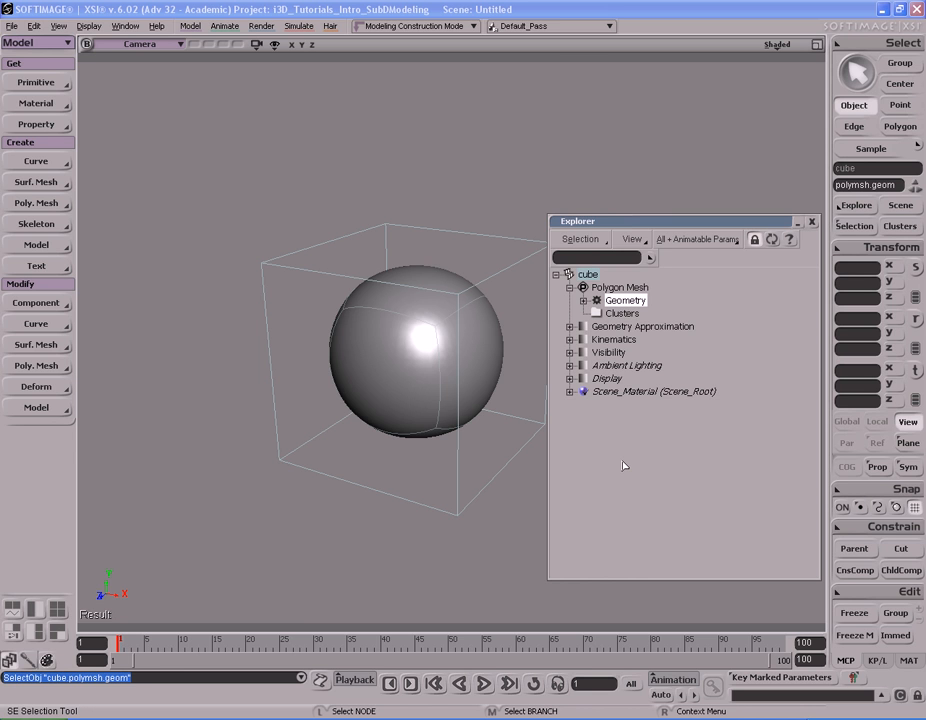
- Reselect the cube in the viewport and select the polygon on its +X side
{"action": "left_click", "coordinate": [428, 351]}
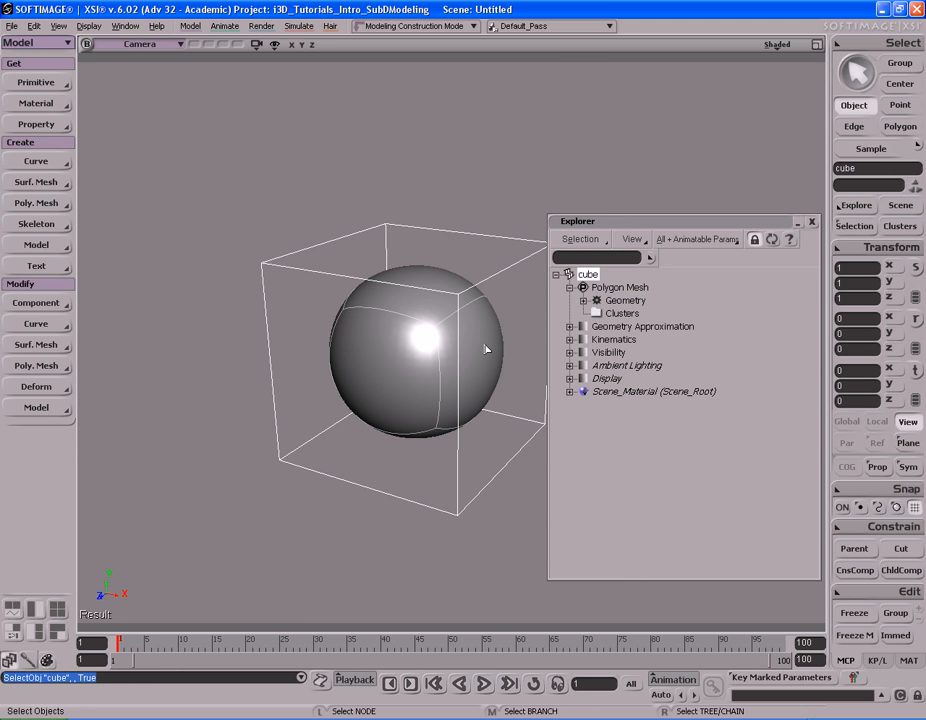
{"action": "key", "text": "s"}
{"action": "left_click_drag", "start_coordinate": [459, 372], "coordinate": [436, 362]}
{"action": "key", "text": "space"}
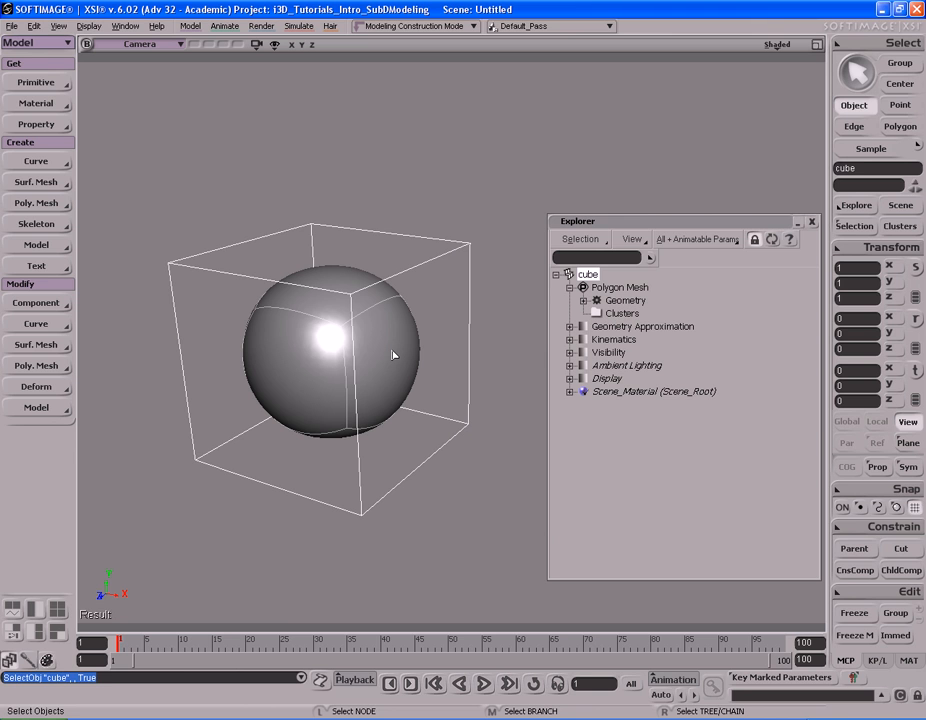
{"action": "key", "text": "u"}
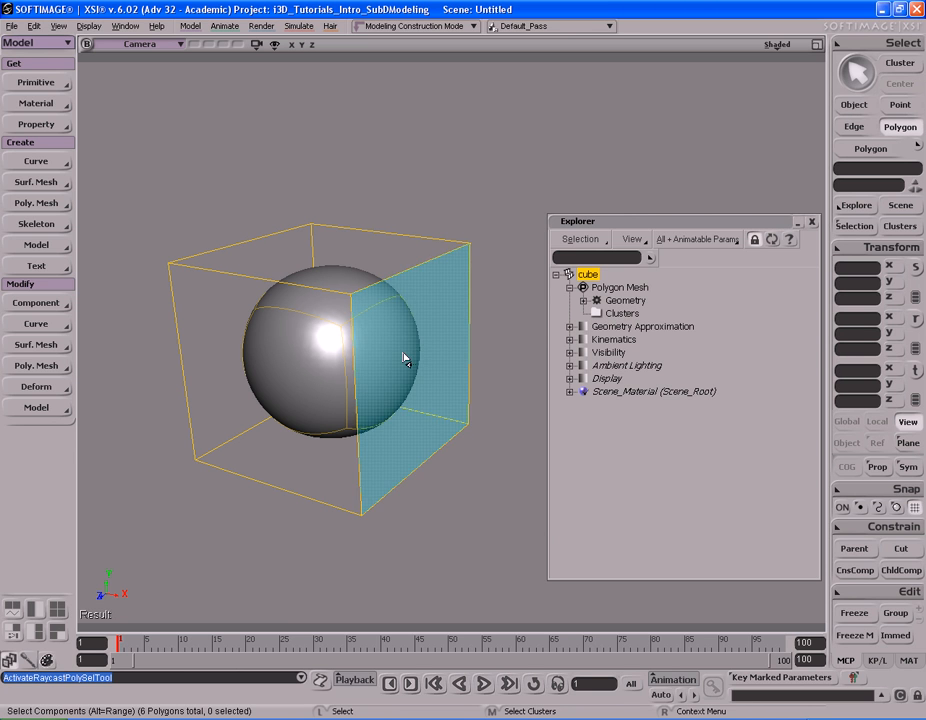
{"action": "left_click", "coordinate": [404, 359]}
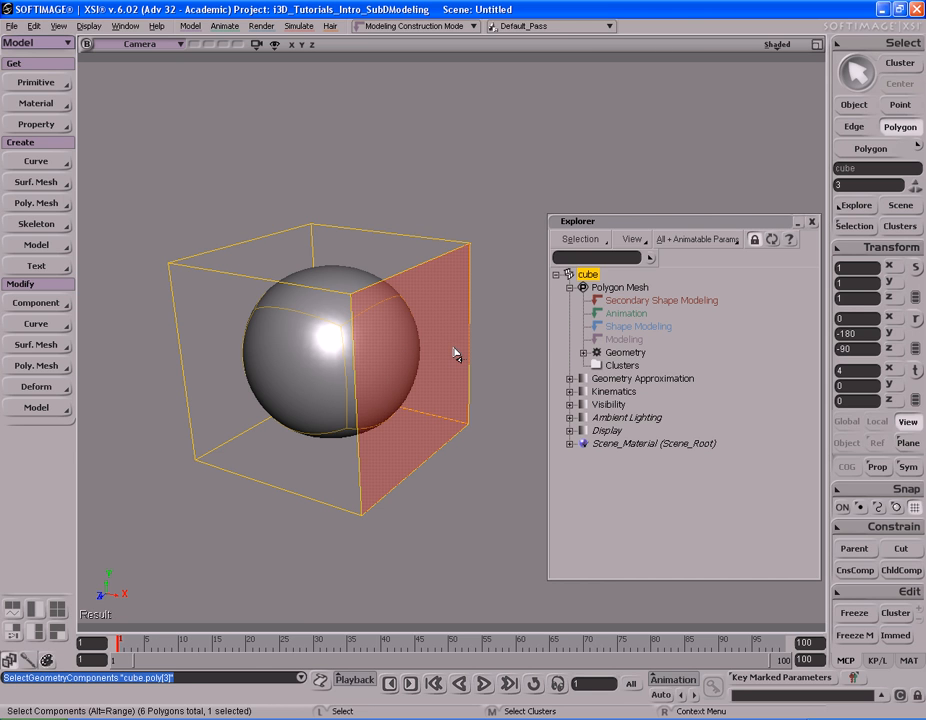
- Examine the Secondary Shape Modeling, Animation, Shape Modeling and Modeling markers and the Geometry node under the cube's Polygon Mesh
{"action": "left_click", "coordinate": [617, 302]}
{"action": "left_click", "coordinate": [627, 315]}
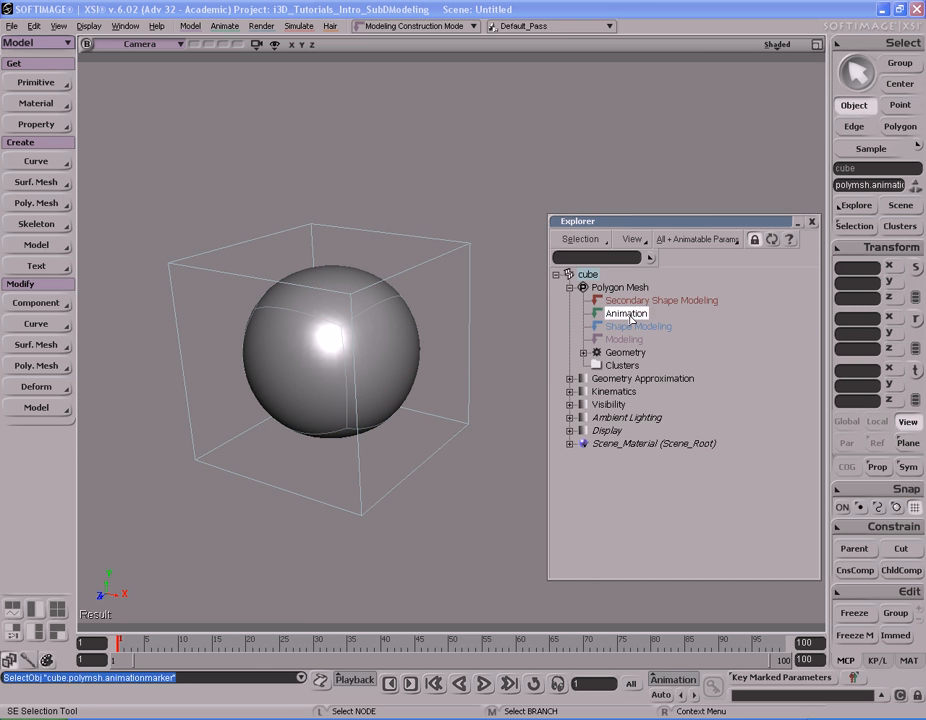
{"action": "left_click", "coordinate": [622, 301]}
{"action": "left_click", "coordinate": [626, 314]}
{"action": "left_click", "coordinate": [627, 327]}
{"action": "left_click", "coordinate": [628, 340]}
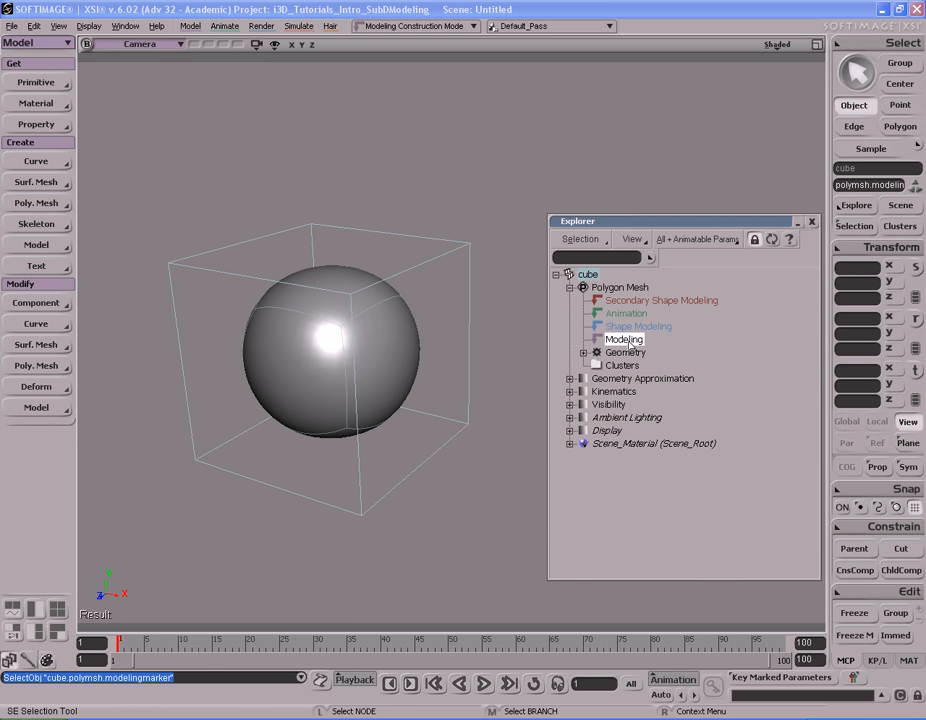
{"action": "left_click", "coordinate": [620, 354]}
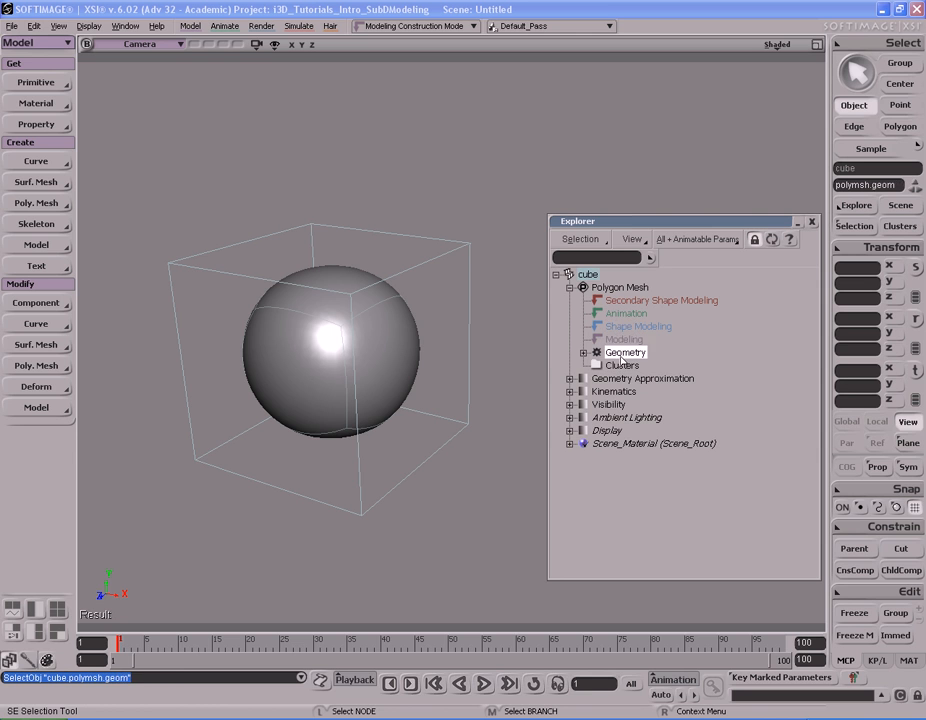
{"action": "left_click", "coordinate": [619, 341]}
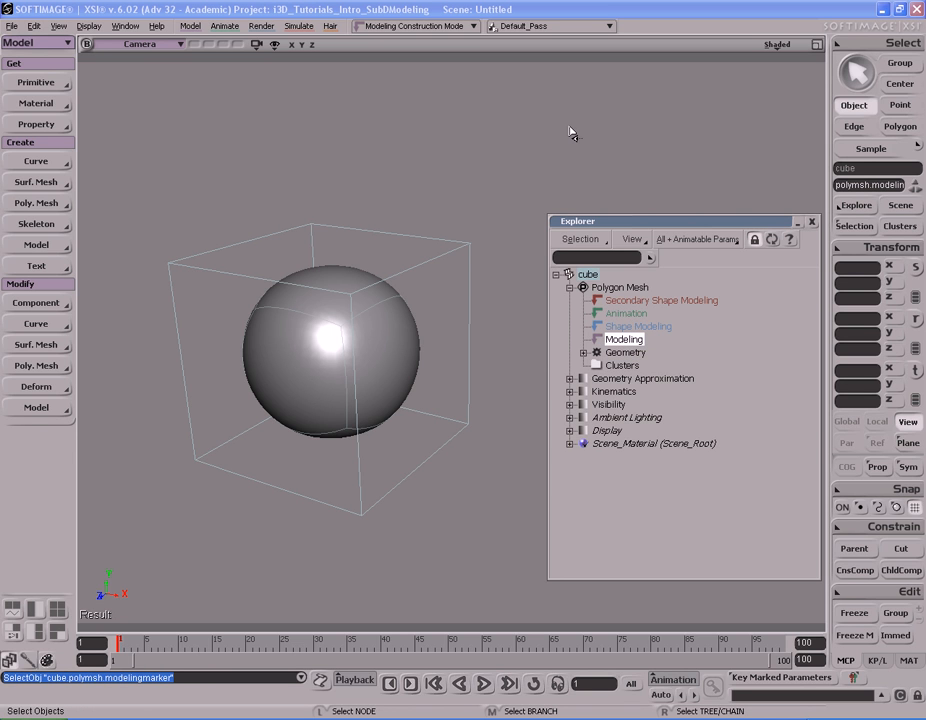
{"action": "left_click", "coordinate": [625, 350]}
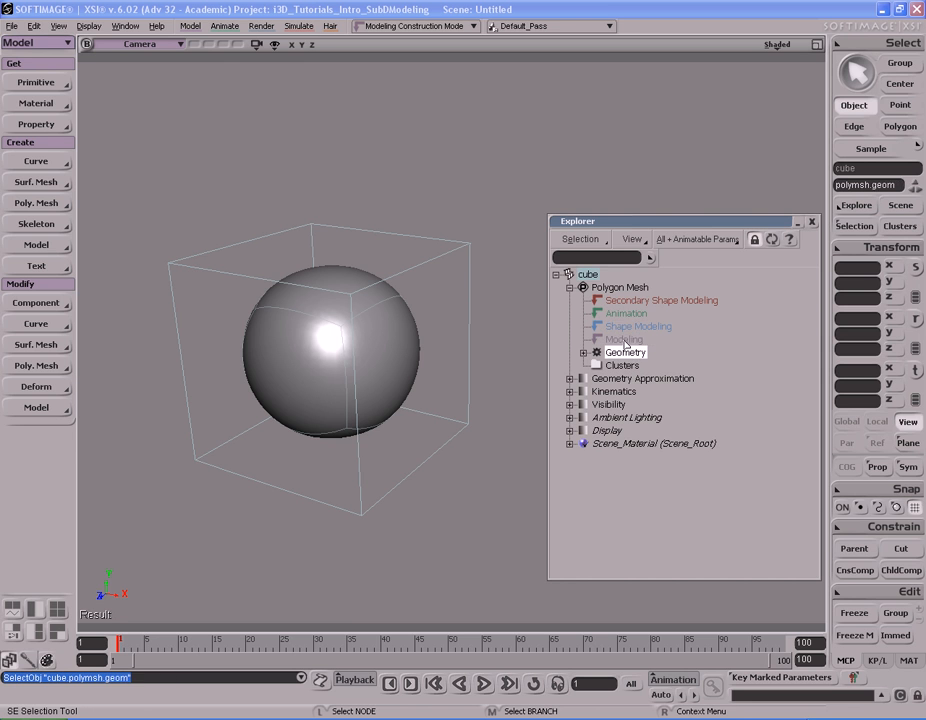
{"action": "left_click", "coordinate": [625, 340]}
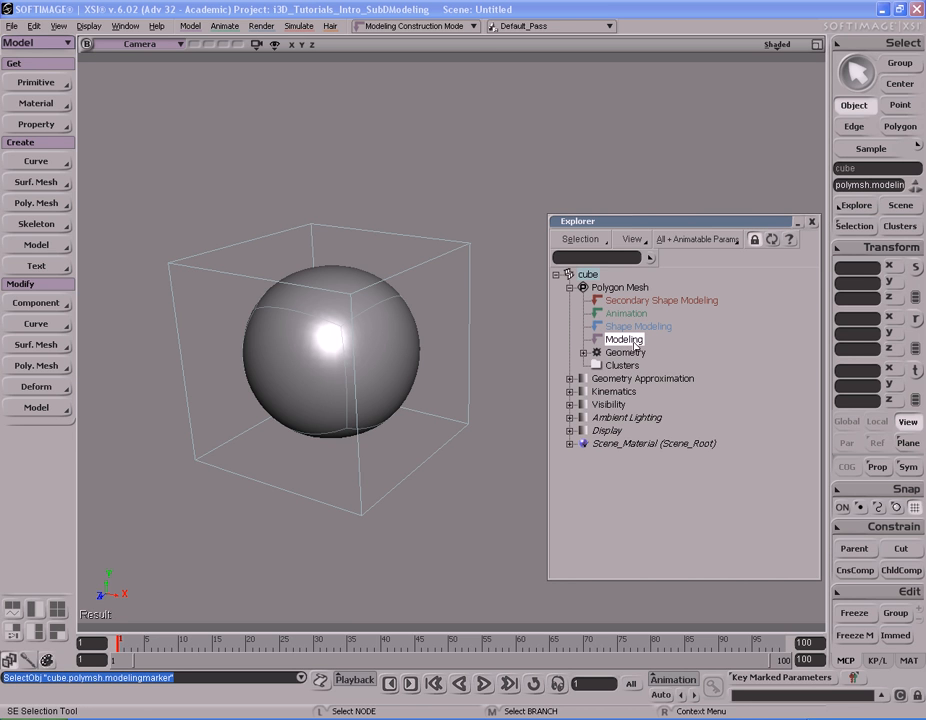
- Set the construction mode to Modeling Construction Mode and select the cube's Modeling marker in the Explorer
{"action": "left_click", "coordinate": [438, 27]}
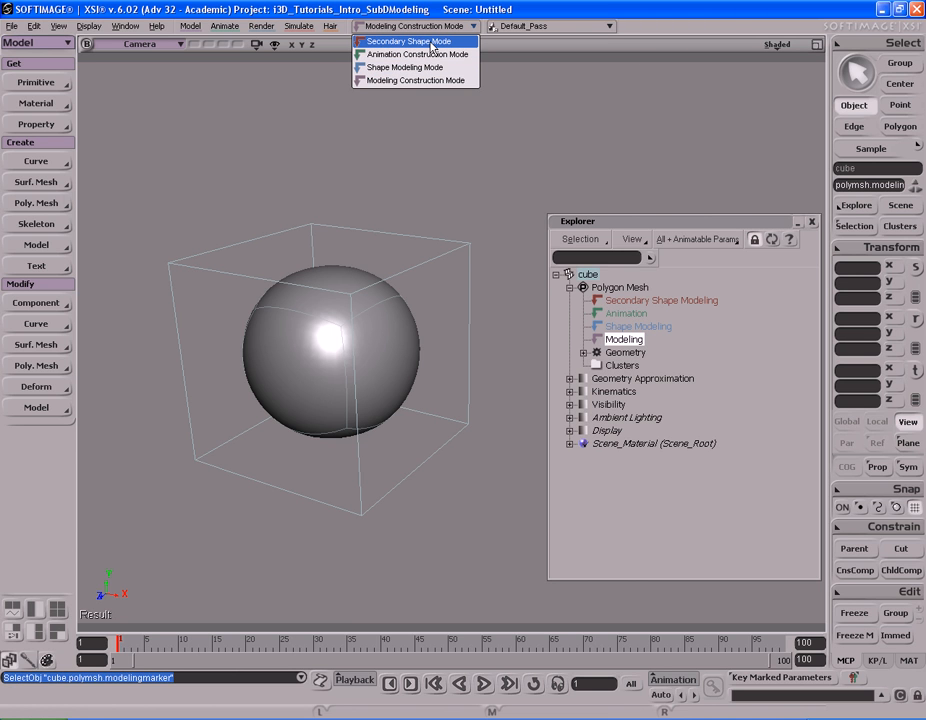
{"action": "left_click", "coordinate": [431, 42]}
{"action": "left_click", "coordinate": [422, 30]}
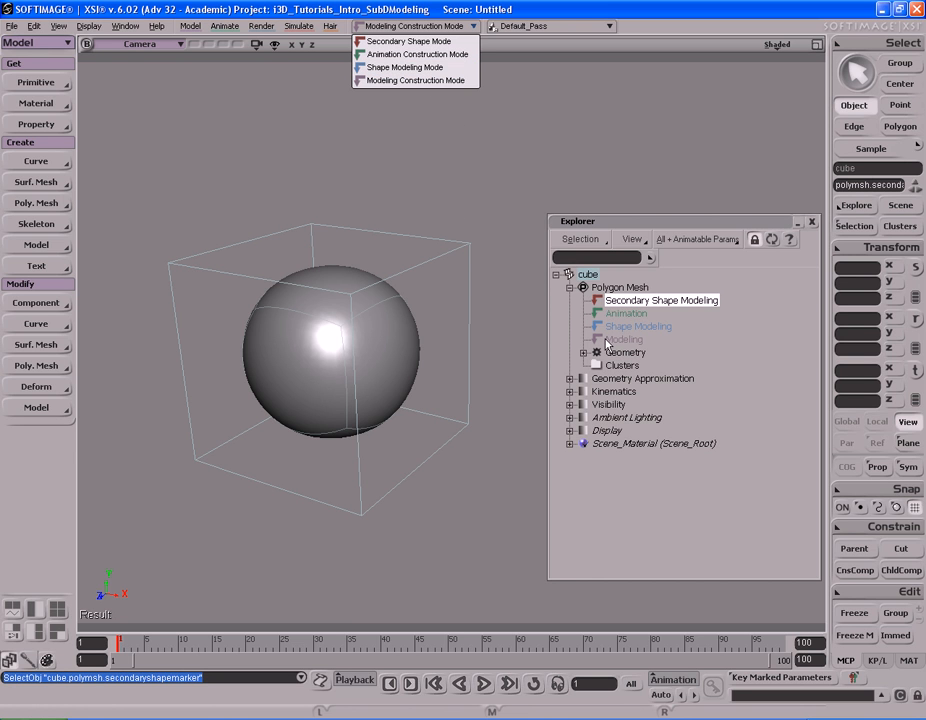
{"action": "left_click", "coordinate": [419, 82]}
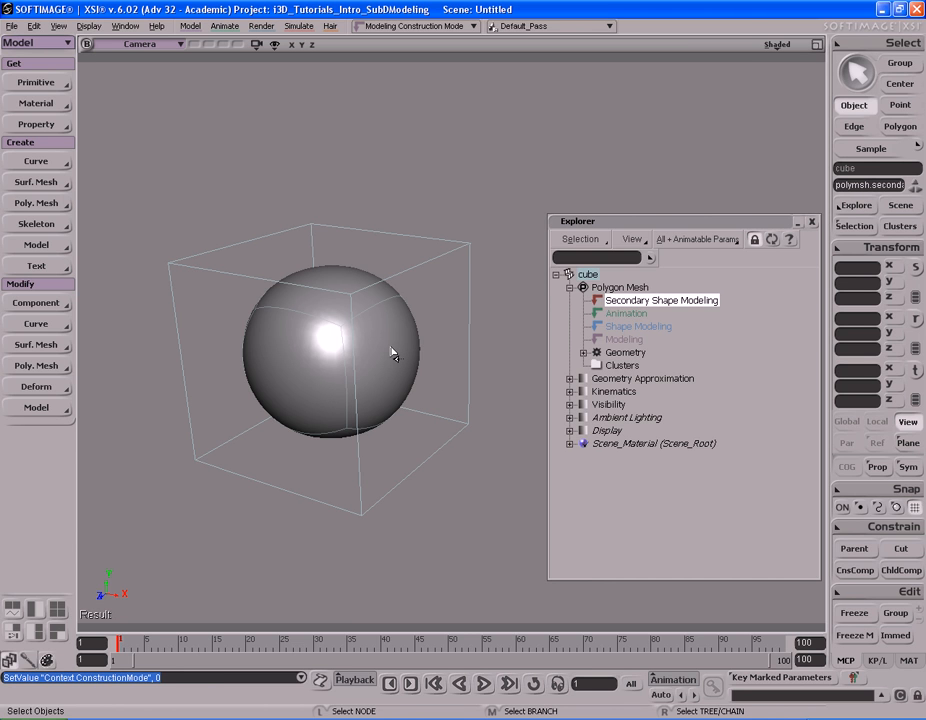
{"action": "left_click", "coordinate": [636, 342]}
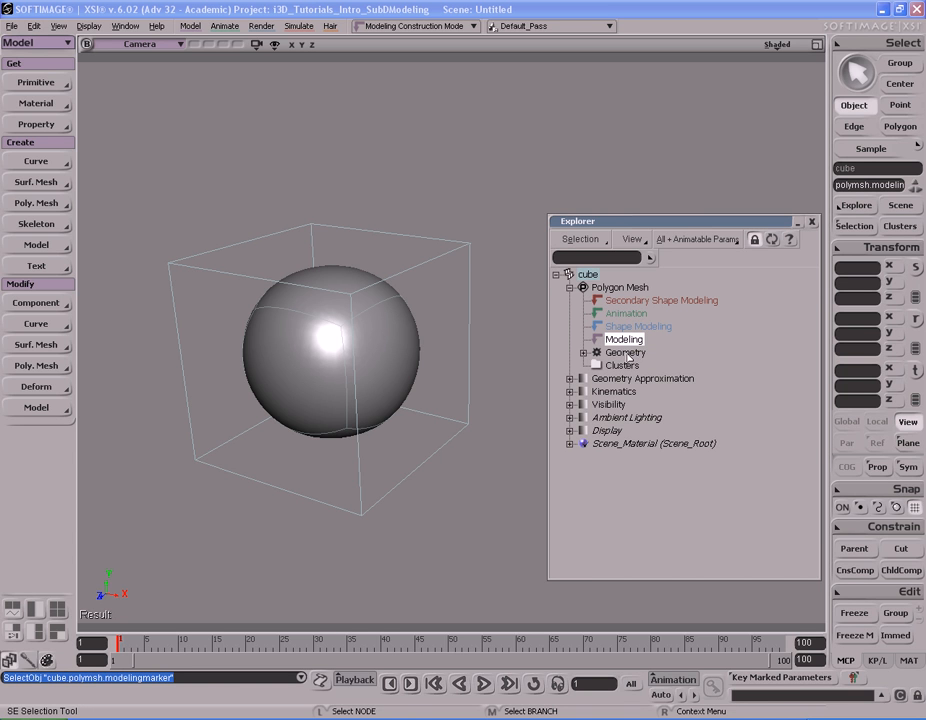
- Subdivide the polygon on the cube's +X side using the Plus type with 1 iteration
{"action": "left_click", "coordinate": [408, 350]}
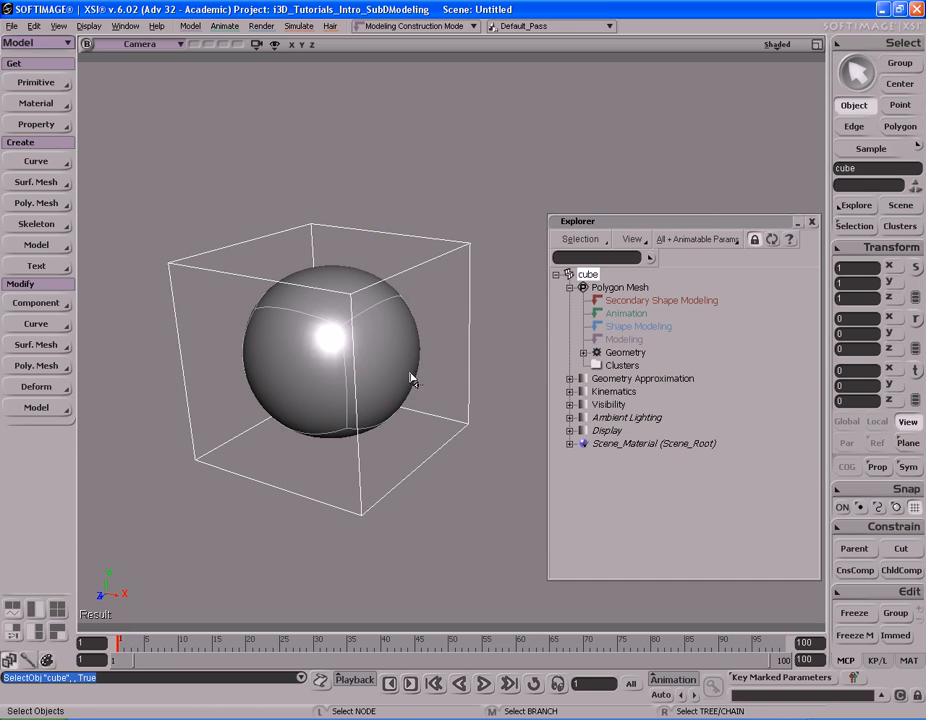
{"action": "key", "text": "u"}
{"action": "left_click", "coordinate": [424, 350]}
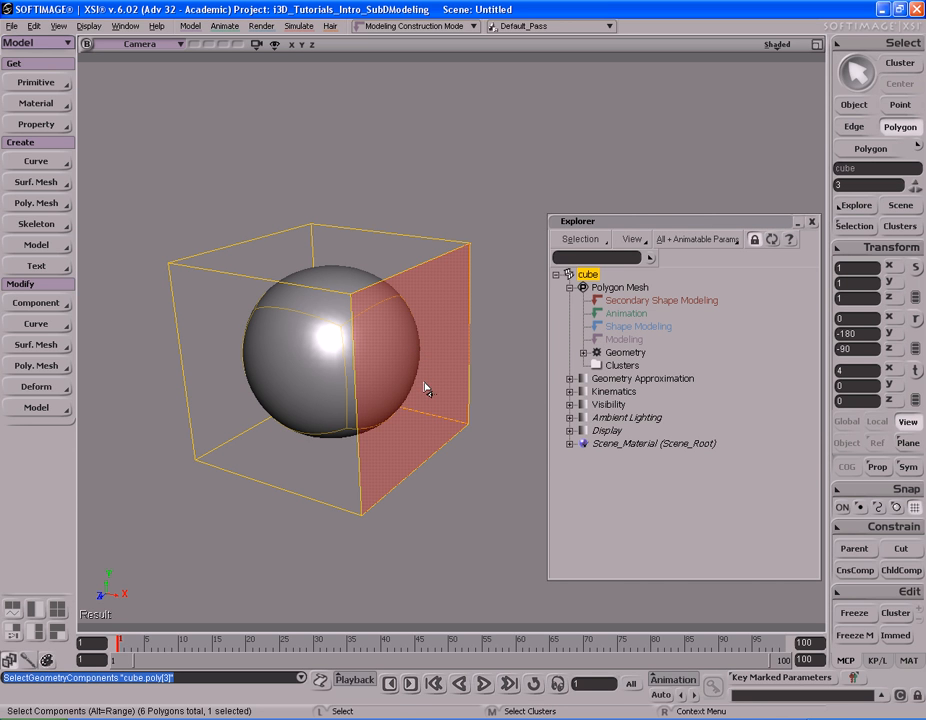
{"action": "right_click", "coordinate": [430, 349]}
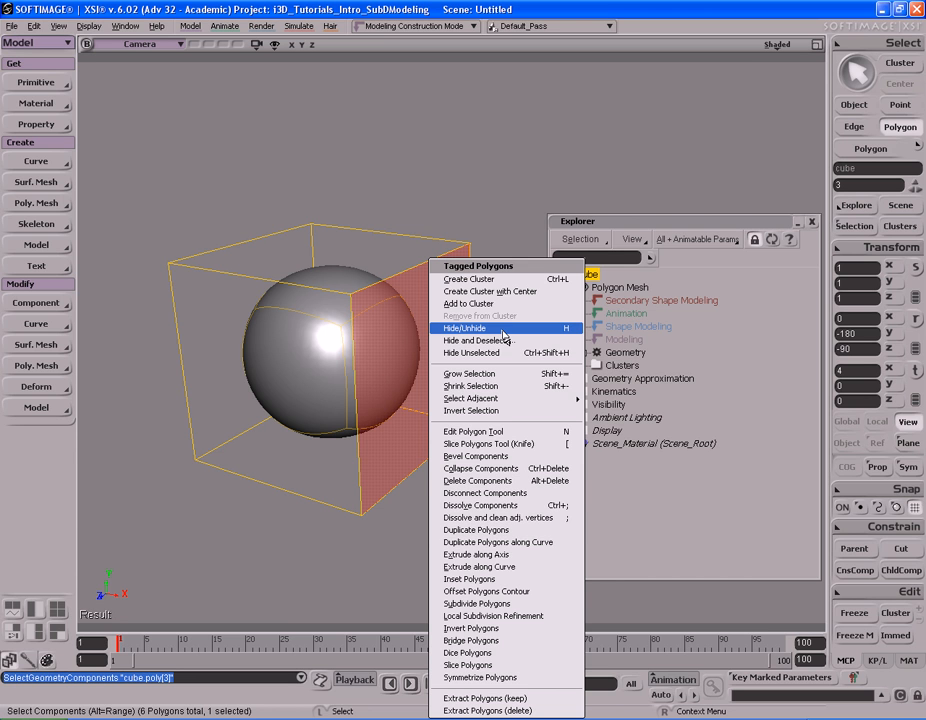
{"action": "left_click", "coordinate": [491, 605]}
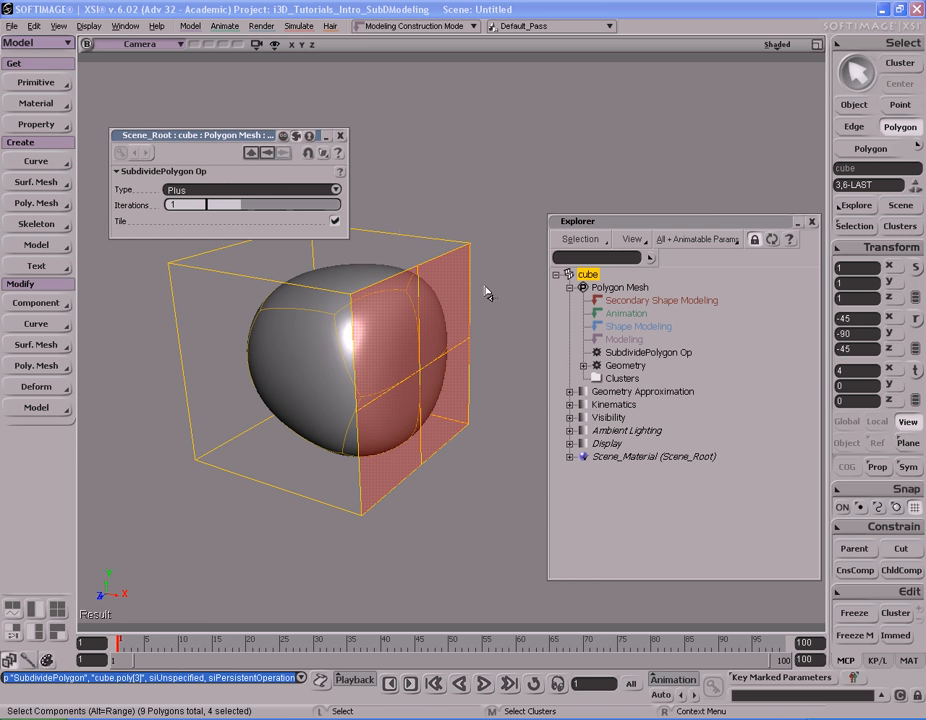
{"action": "mouse_move", "coordinate": [242, 207]}
{"action": "left_mouse_down"}
{"action": "mouse_move", "coordinate": [326, 208]}
{"action": "mouse_move", "coordinate": [236, 206]}
{"action": "left_mouse_up"}
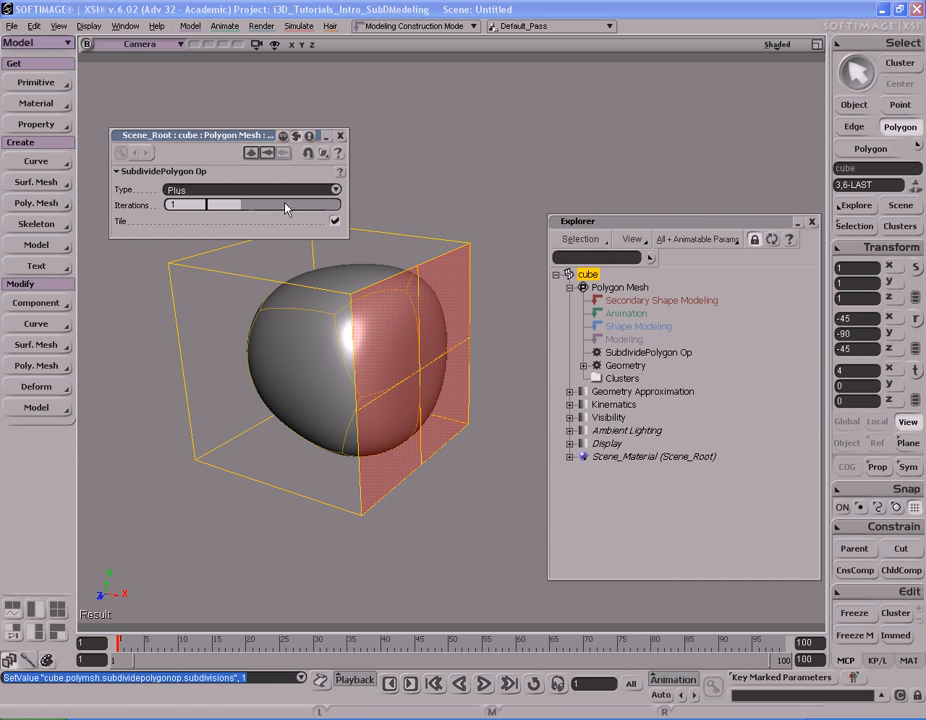
{"action": "left_click", "coordinate": [340, 135]}
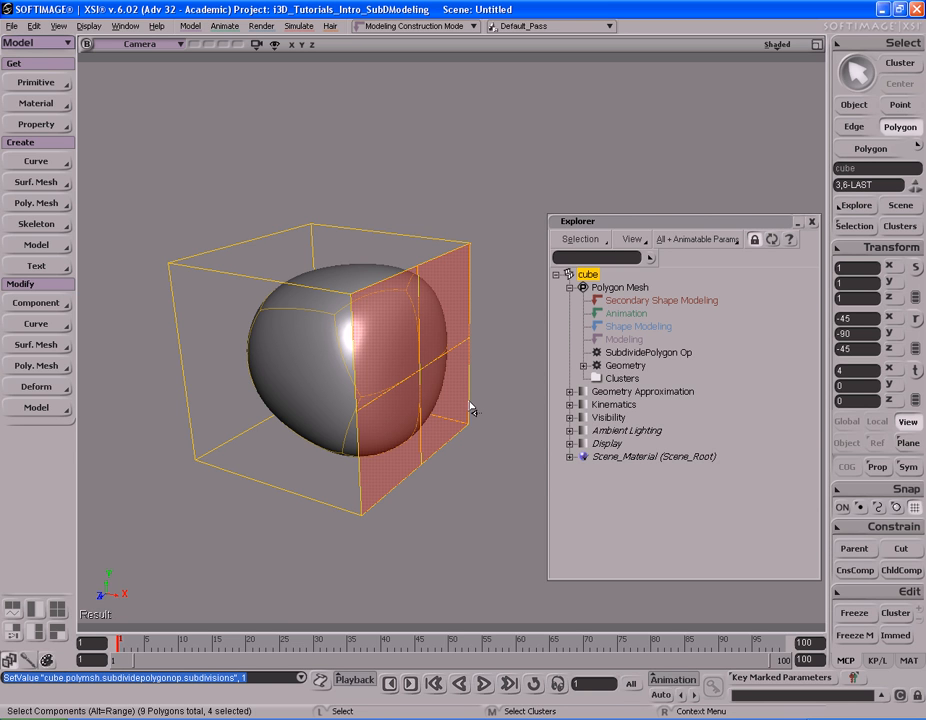
- Bevel the cube's two adjoining top edges on the front and -X sides with a distance of 0.5
{"action": "key", "text": "e"}
{"action": "left_click", "coordinate": [261, 288]}
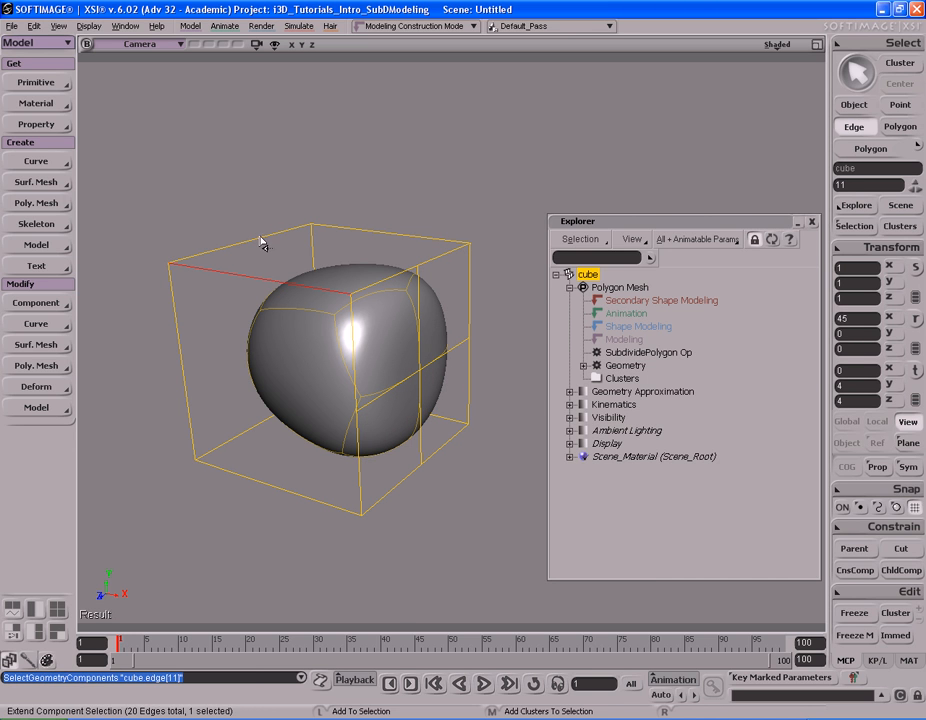
{"action": "left_click", "coordinate": [264, 256], "text": "shift"}
{"action": "right_click", "coordinate": [281, 250]}
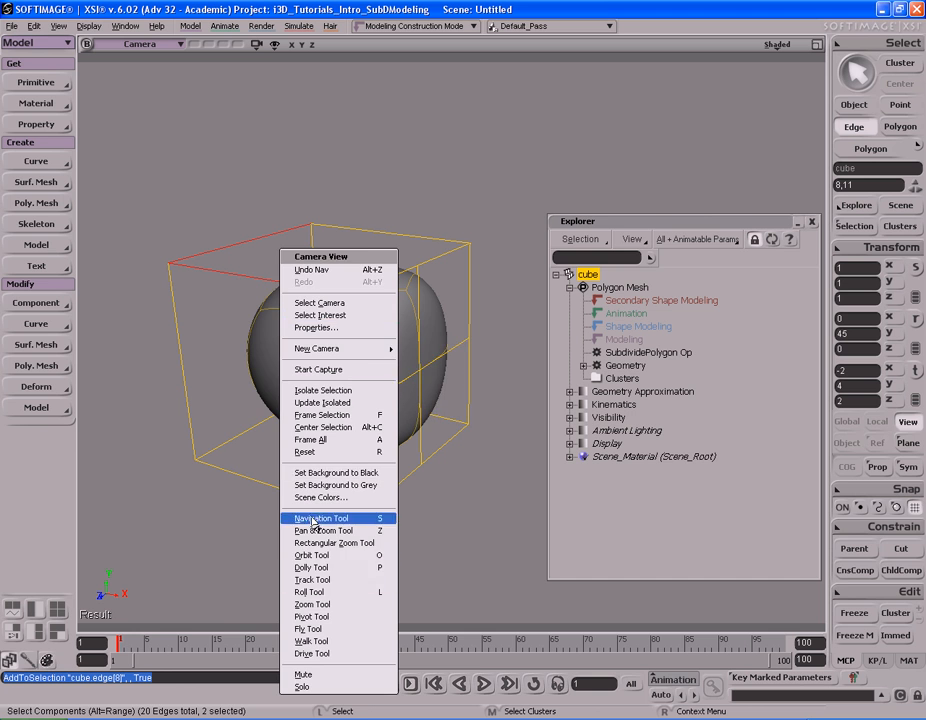
{"action": "right_click", "coordinate": [234, 268]}
{"action": "right_click", "coordinate": [391, 282]}
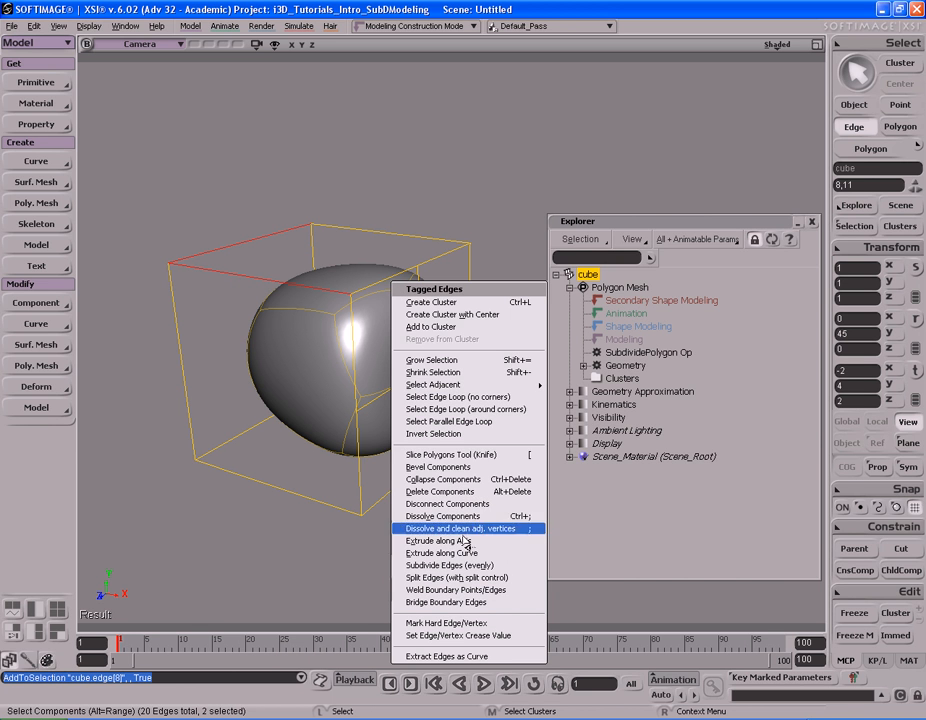
{"action": "left_click", "coordinate": [440, 467]}
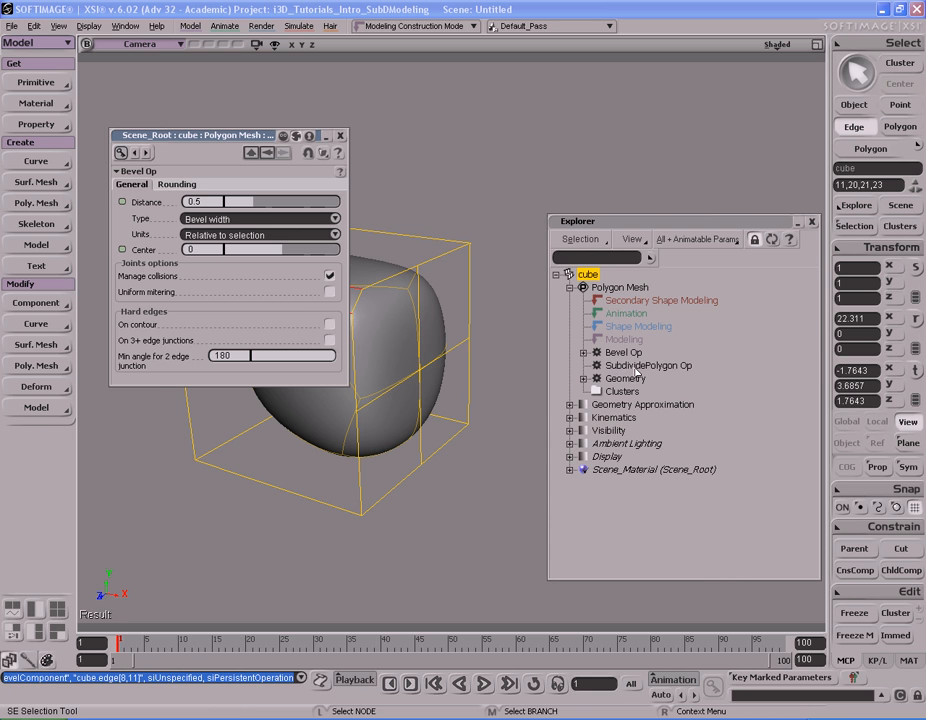
{"action": "left_click", "coordinate": [340, 135]}
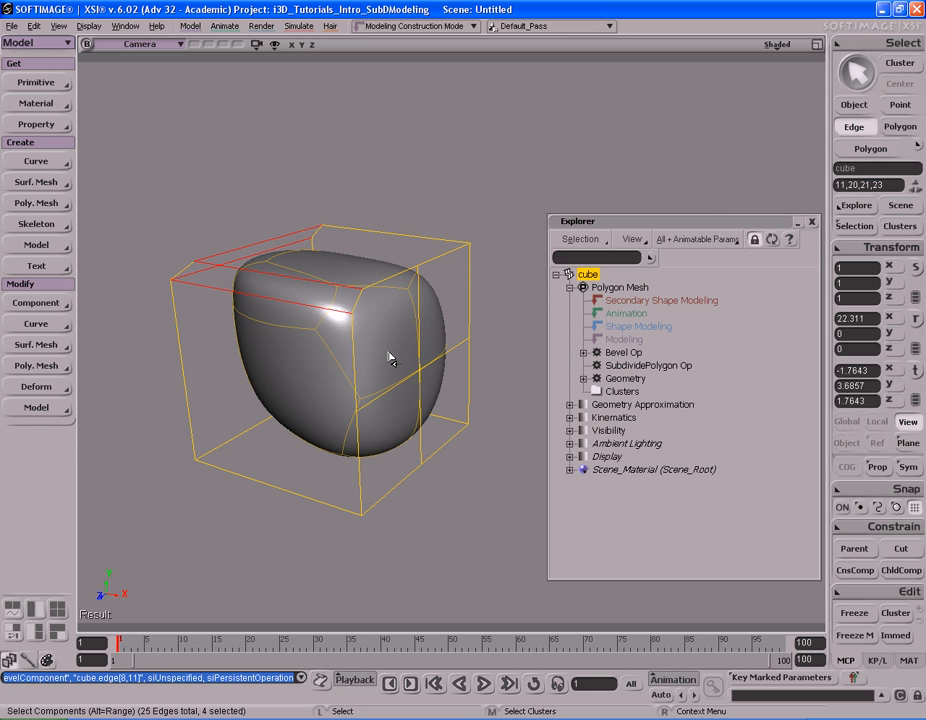
- Delete the Bevel Op from the cube's construction stack and reselect the cube
{"action": "left_click", "coordinate": [622, 352]}
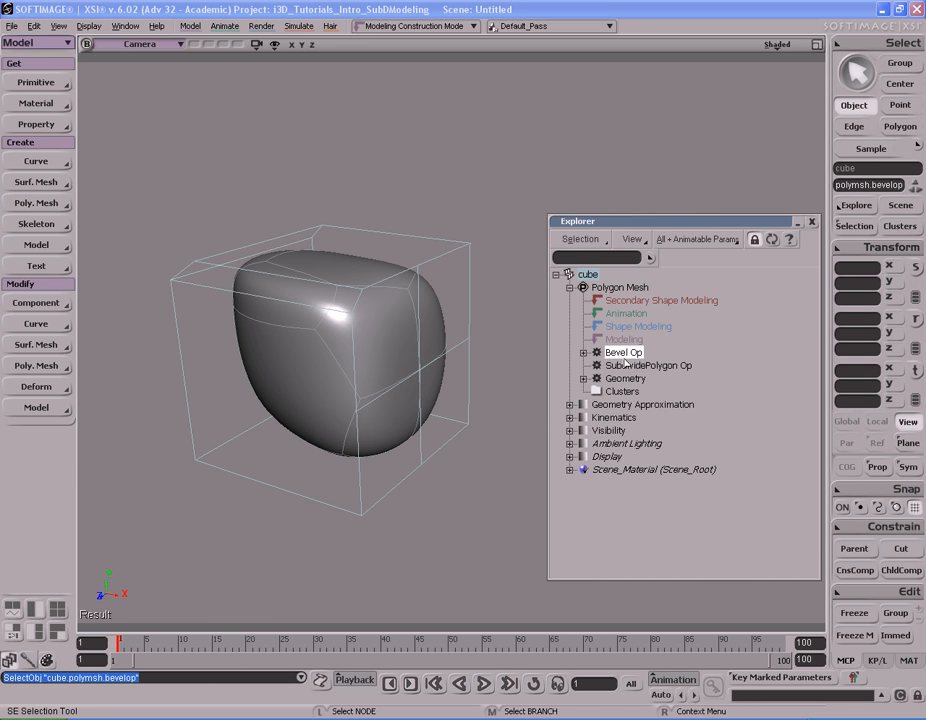
{"action": "key", "text": "Delete"}
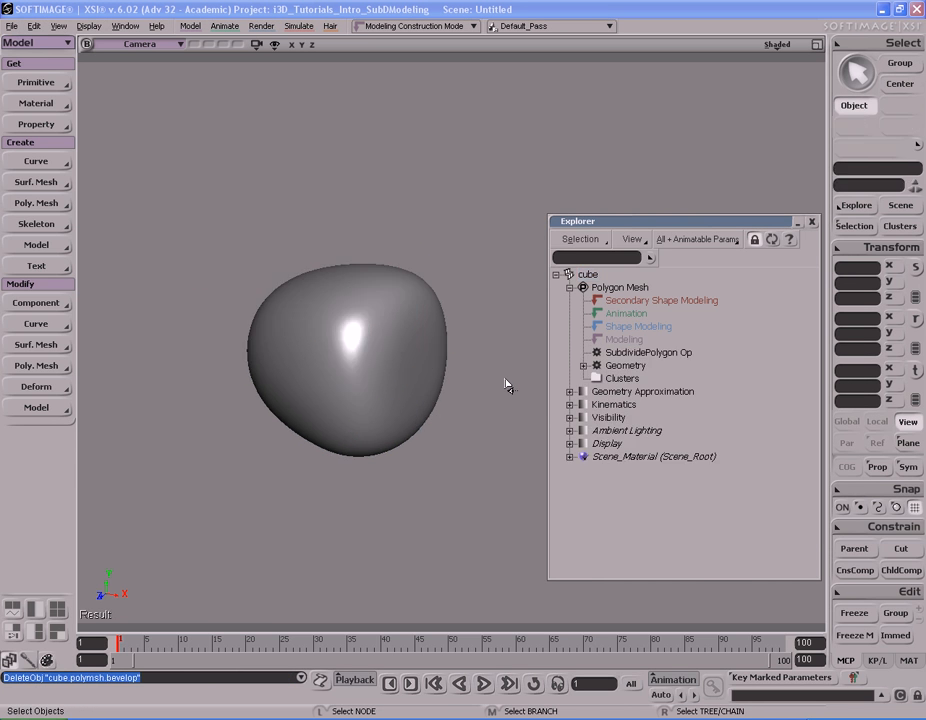
{"action": "left_click", "coordinate": [376, 366]}
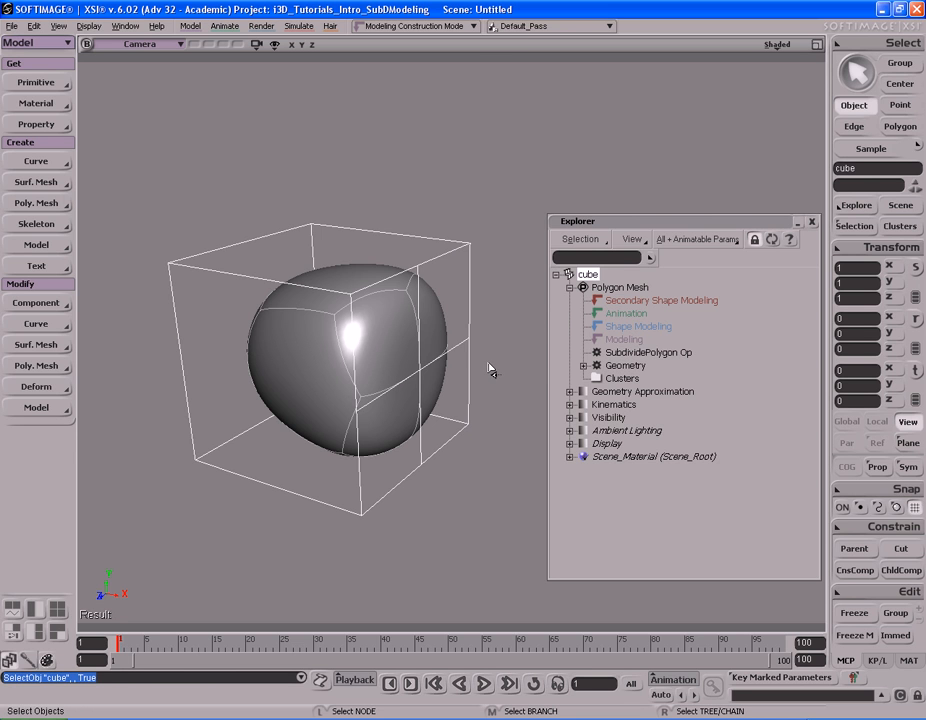
- Subdivide the polygon on the cube's +Z side with the Plus type, raising the iterations until it forms an 8-by-8 grid
{"action": "key", "text": "u"}
{"action": "left_click", "coordinate": [304, 368]}
{"action": "right_click", "coordinate": [325, 368]}
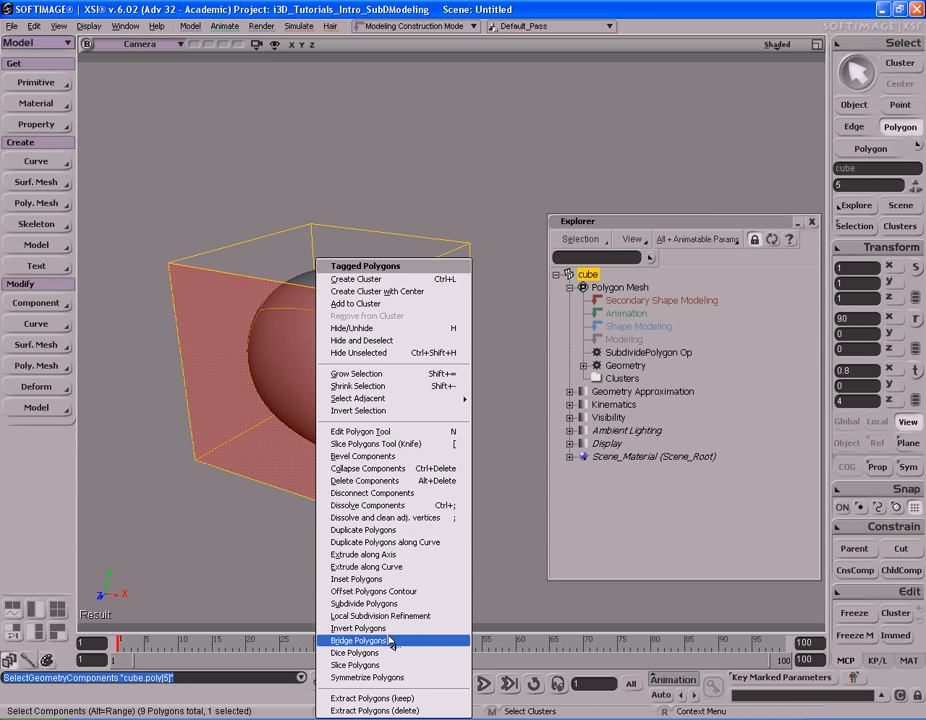
{"action": "left_click", "coordinate": [394, 610]}
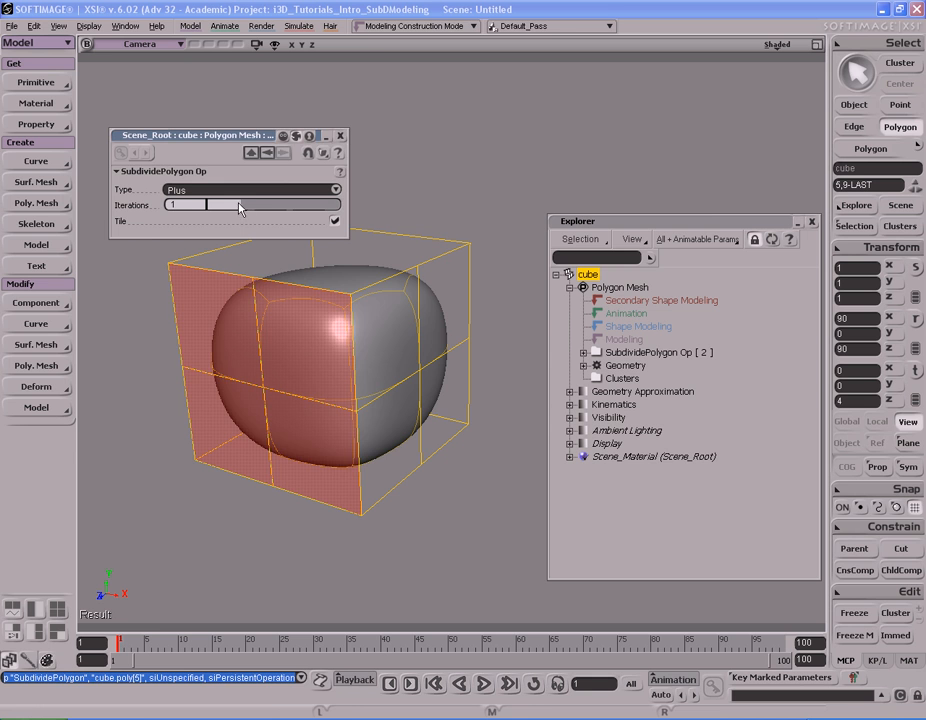
{"action": "left_click_drag", "start_coordinate": [240, 208], "coordinate": [262, 206]}
{"action": "left_click", "coordinate": [340, 135]}
- Bevel the cube's top polygon with a distance of 0.553
{"action": "left_click", "coordinate": [364, 275]}
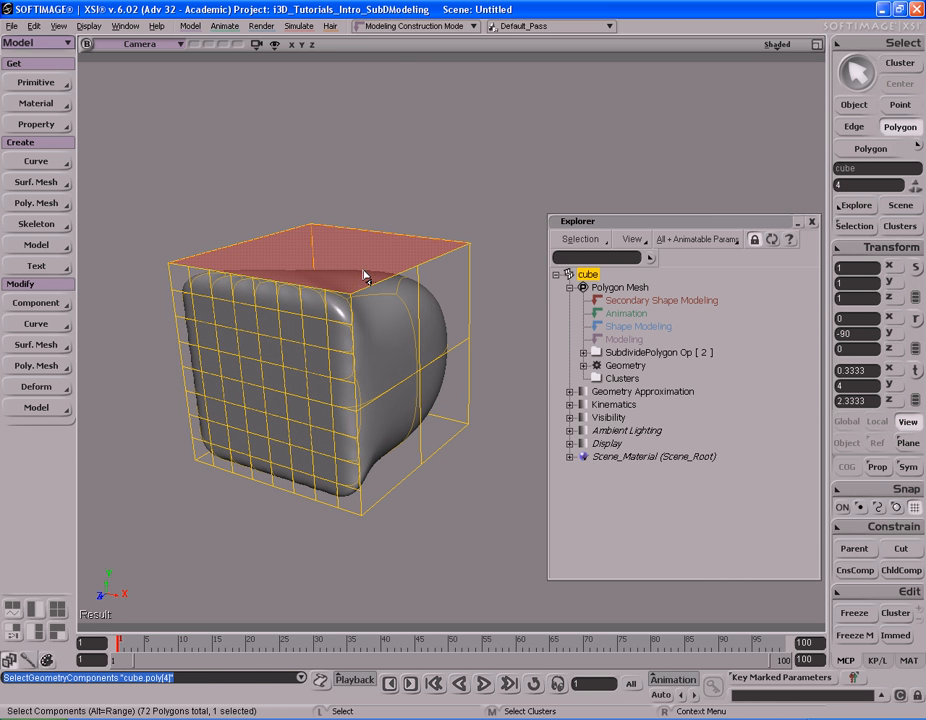
{"action": "right_click", "coordinate": [397, 275]}
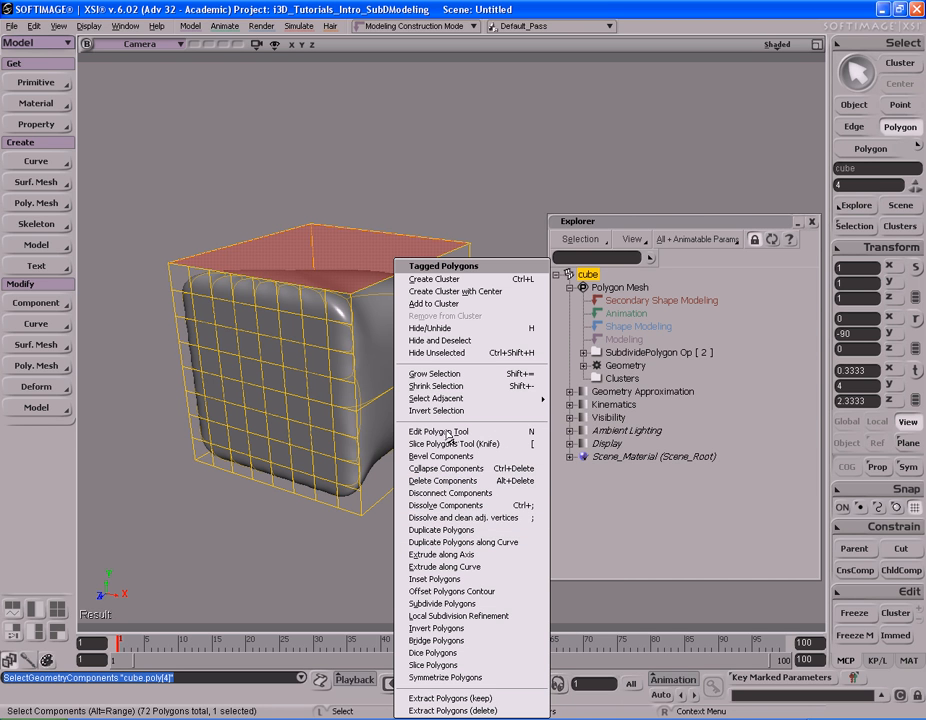
{"action": "left_click", "coordinate": [448, 459]}
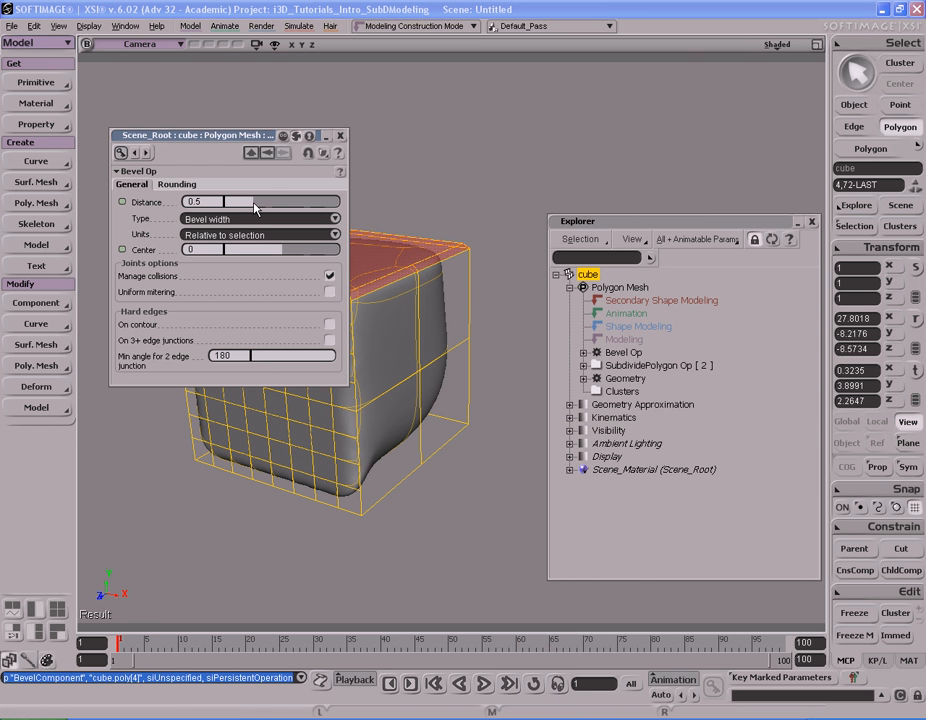
{"action": "left_click_drag", "start_coordinate": [246, 208], "coordinate": [252, 208]}
{"action": "left_click", "coordinate": [340, 135]}
- Inspect the operators grouped under SubdividePolygon Op in the Explorer and return to the cube's object selection
{"action": "left_click", "coordinate": [583, 366]}
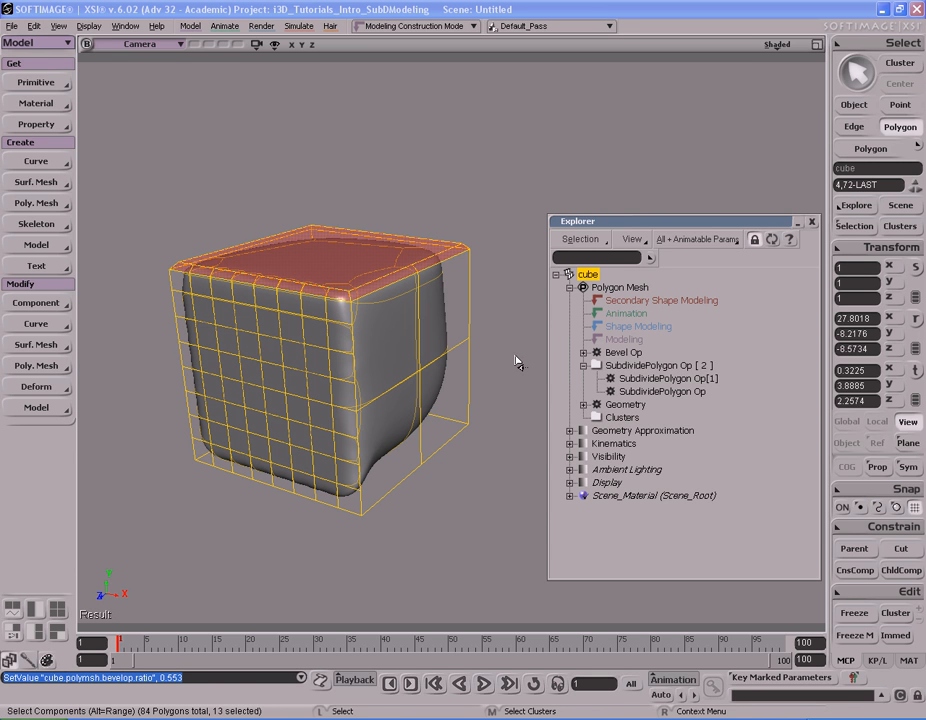
{"action": "left_click", "coordinate": [584, 367]}
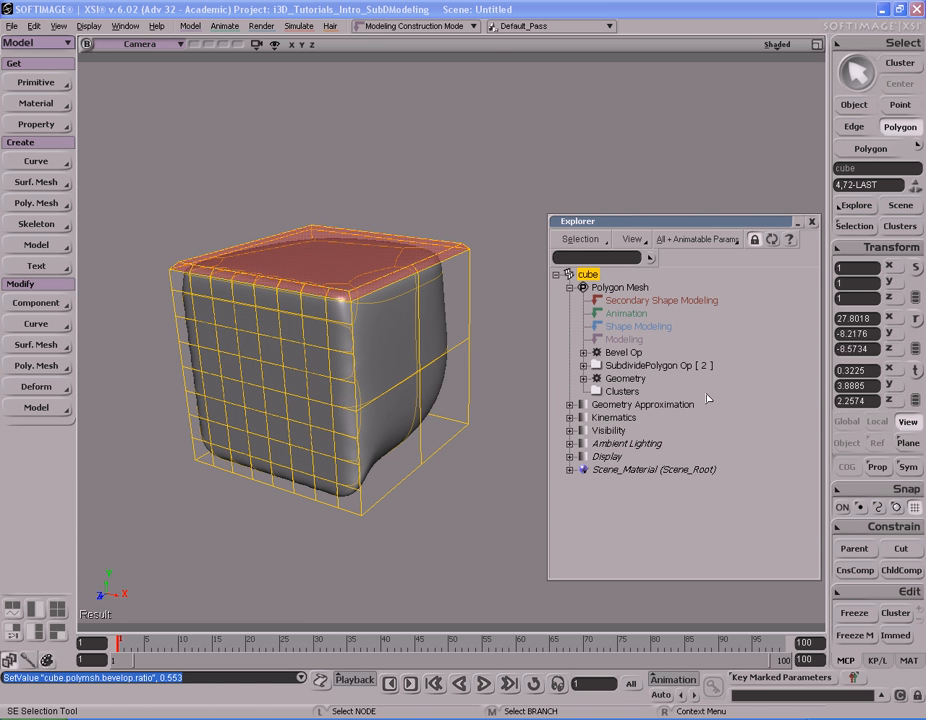
{"action": "key", "text": "space"}
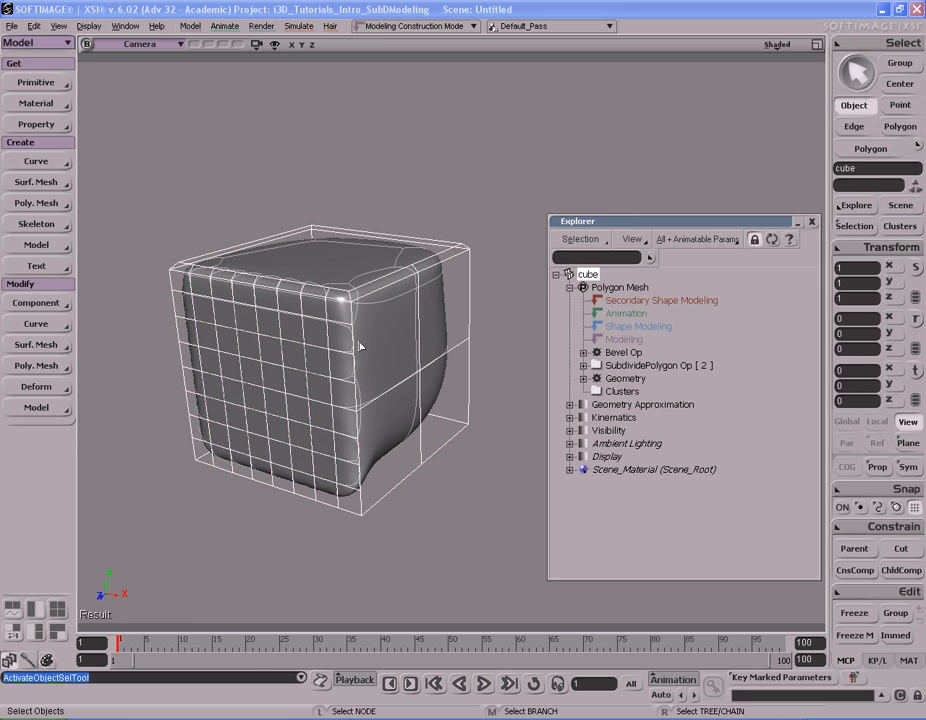
{"action": "left_click", "coordinate": [363, 340]}
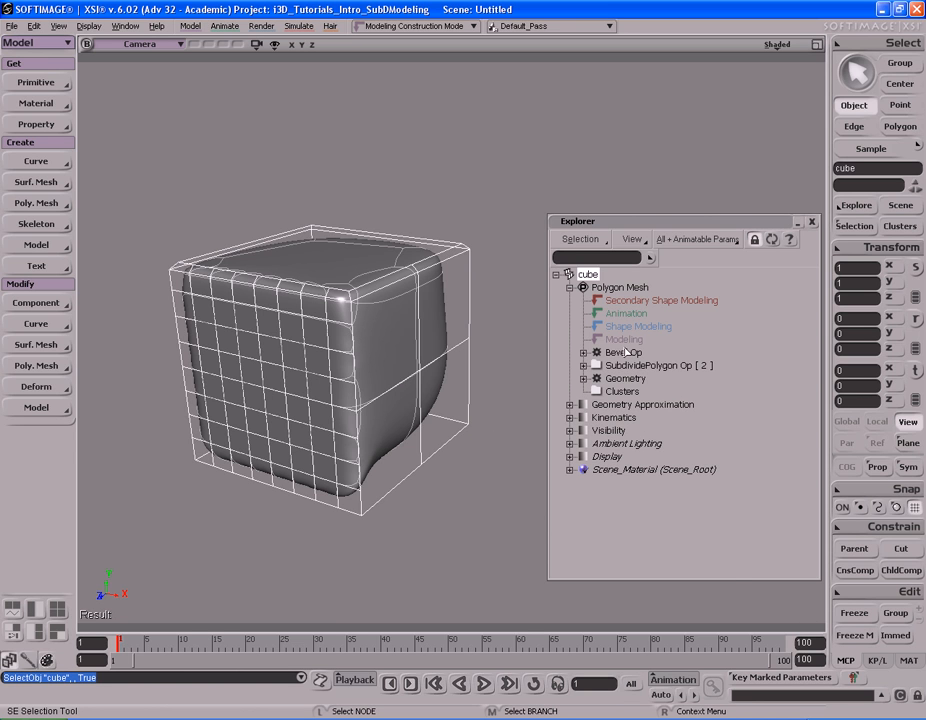
- Freeze the cube's modeling operators to inspect the Modeling marker, and undo the freeze
{"action": "left_click", "coordinate": [858, 637]}
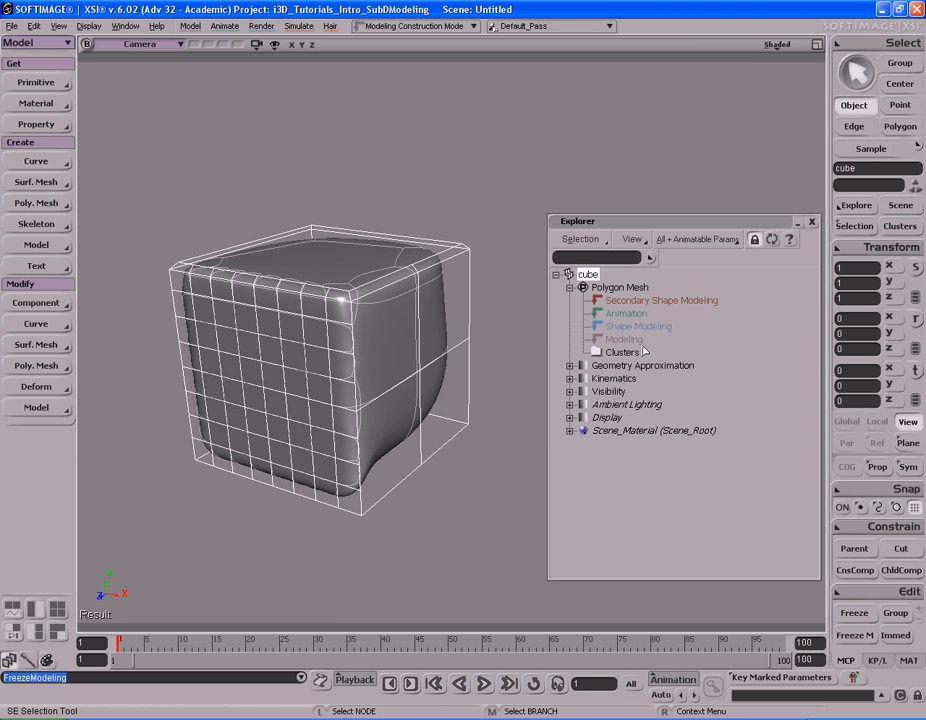
{"action": "left_click", "coordinate": [625, 340]}
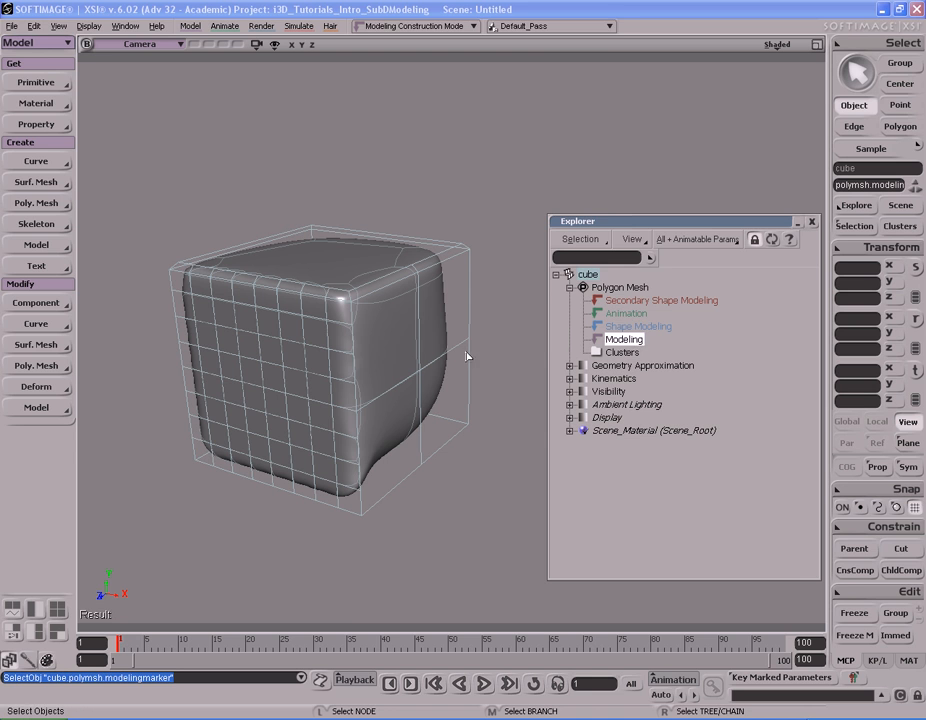
{"action": "left_click", "coordinate": [376, 355]}
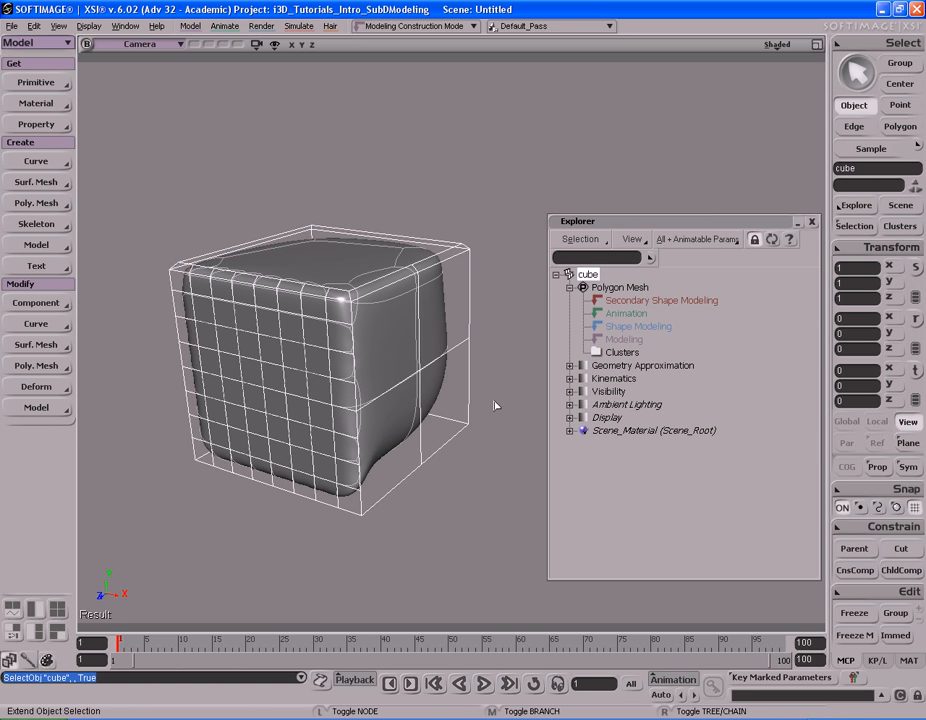
{"action": "key", "text": "ctrl+z"}
{"action": "key", "text": "ctrl+z"}
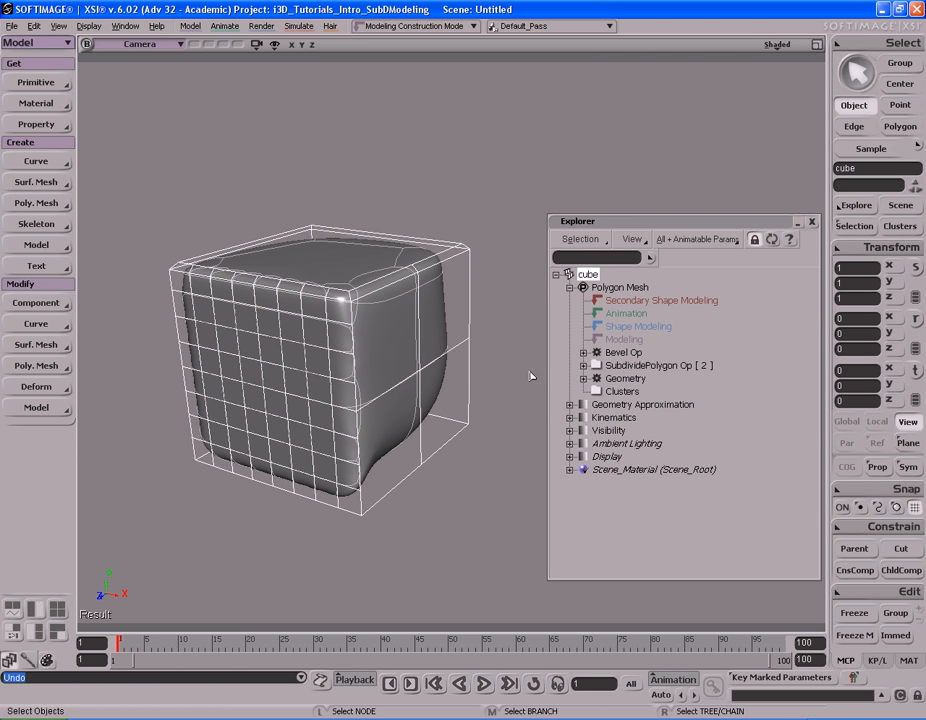
- Delete the cube's Bevel Op to compare the shape without it, and undo the deletion
{"action": "left_click", "coordinate": [622, 353]}
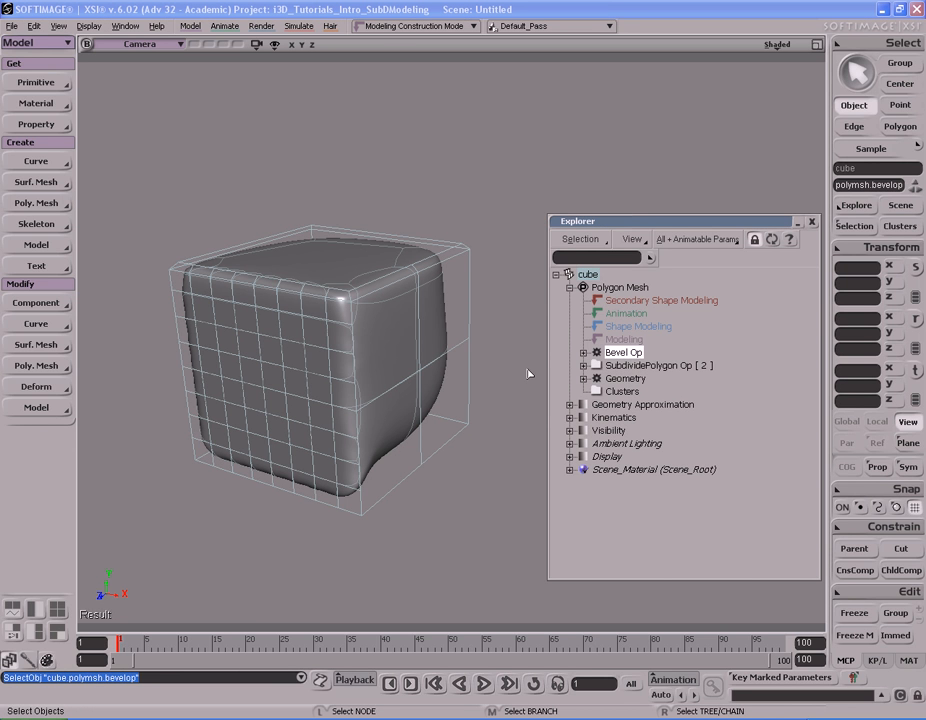
{"action": "key", "text": "Delete"}
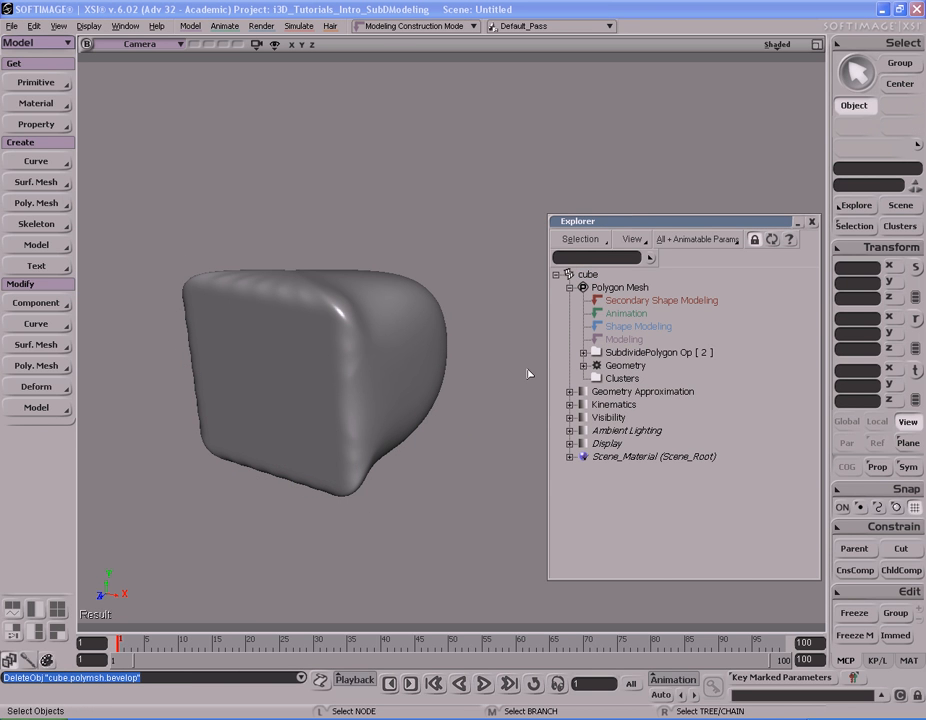
{"action": "left_click", "coordinate": [380, 358]}
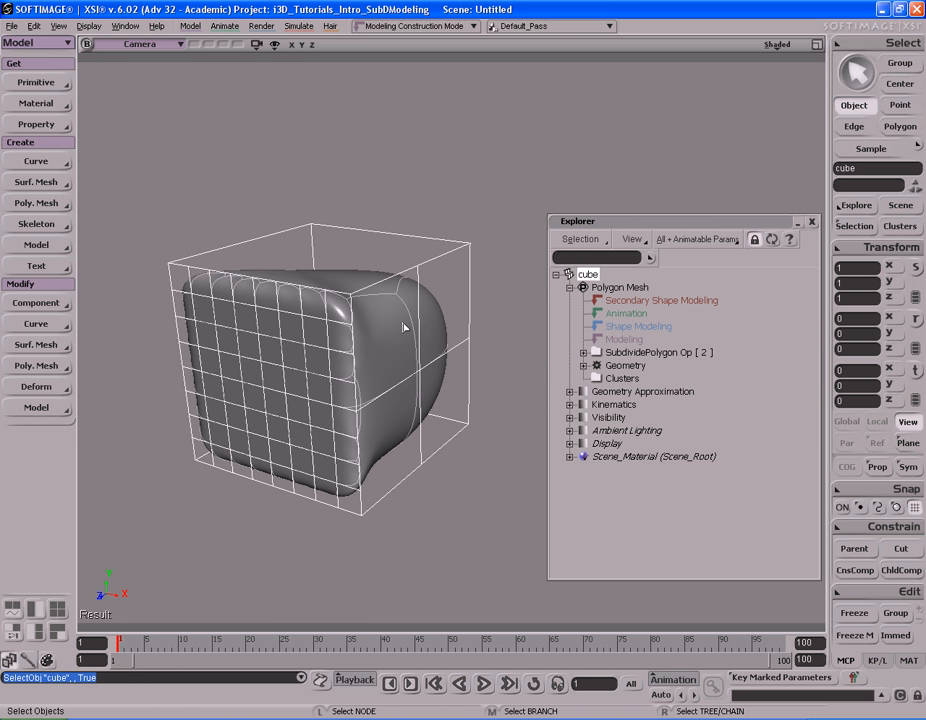
{"action": "key", "text": "ctrl+z"}
{"action": "key", "text": "ctrl+z"}
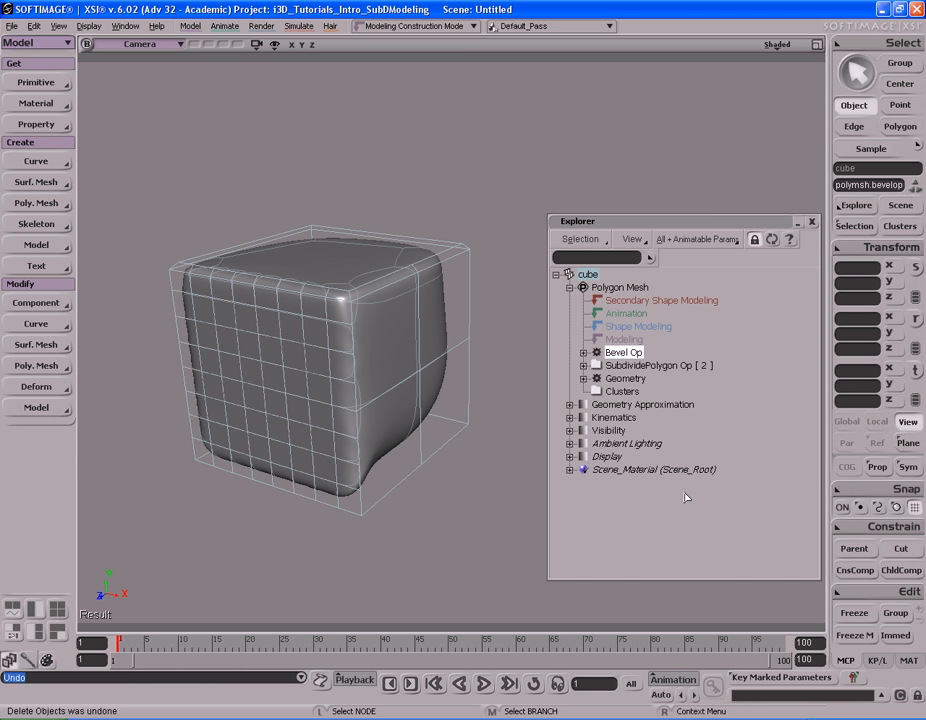
- Reselect the cube, freeze its modeling operators once more and undo that freeze
{"action": "left_click", "coordinate": [425, 351]}
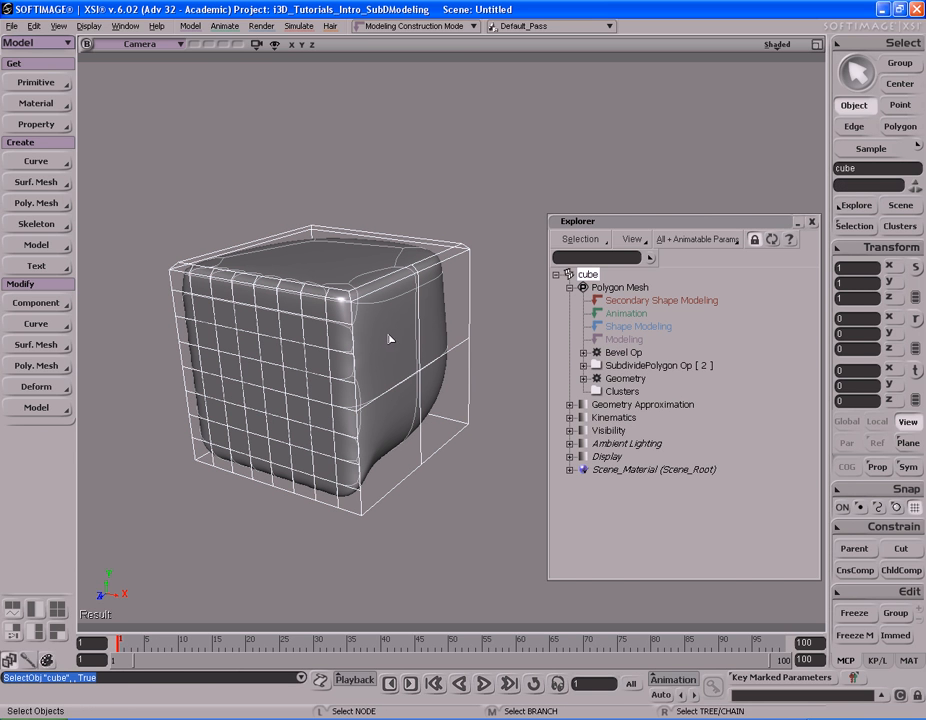
{"action": "left_click", "coordinate": [853, 636]}
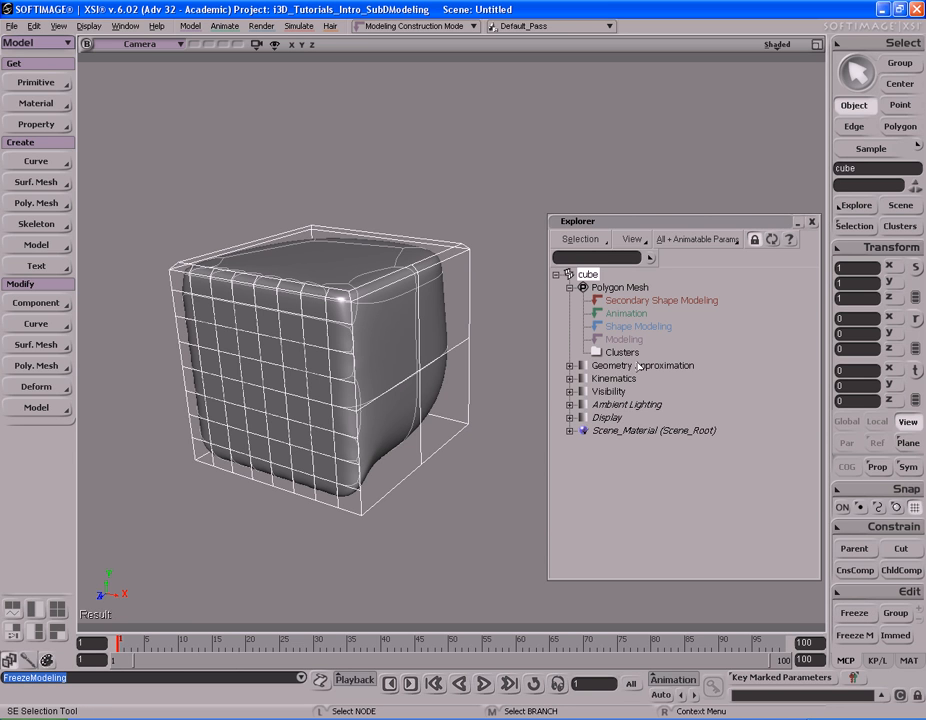
{"action": "key", "text": "ctrl+z"}
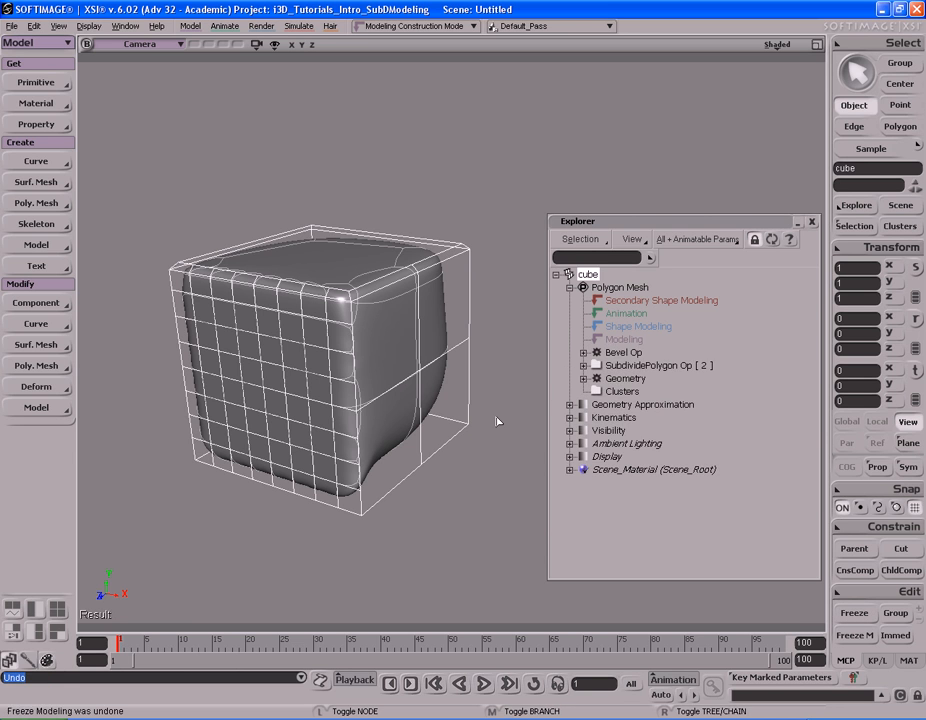
- Select the cube's Modeling marker in the Explorer and set the construction mode to Shape Modeling Mode
{"action": "left_click", "coordinate": [583, 365]}
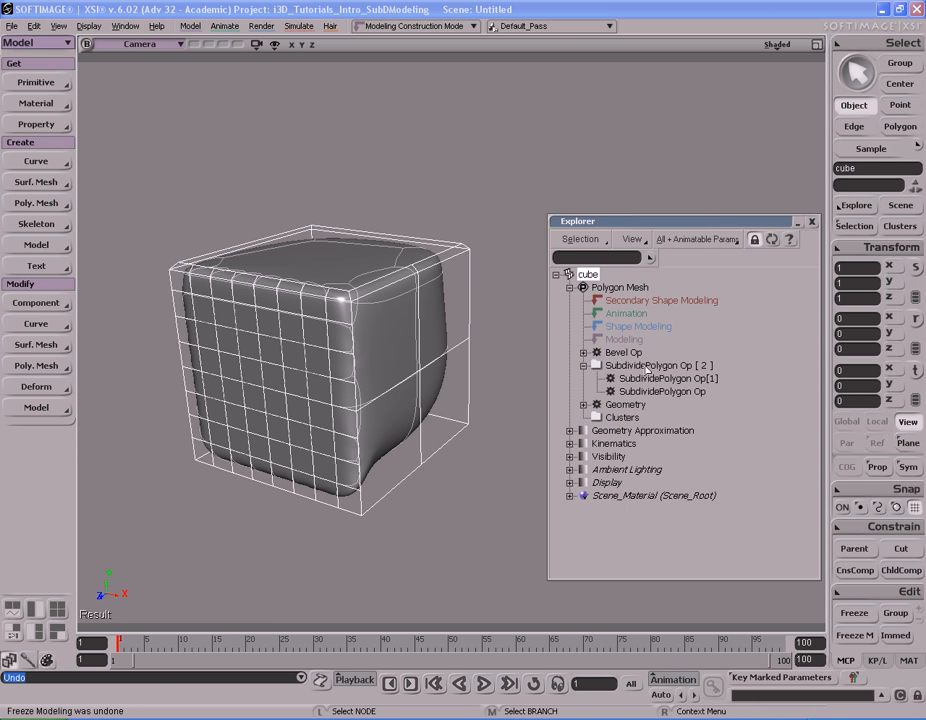
{"action": "left_click", "coordinate": [635, 341]}
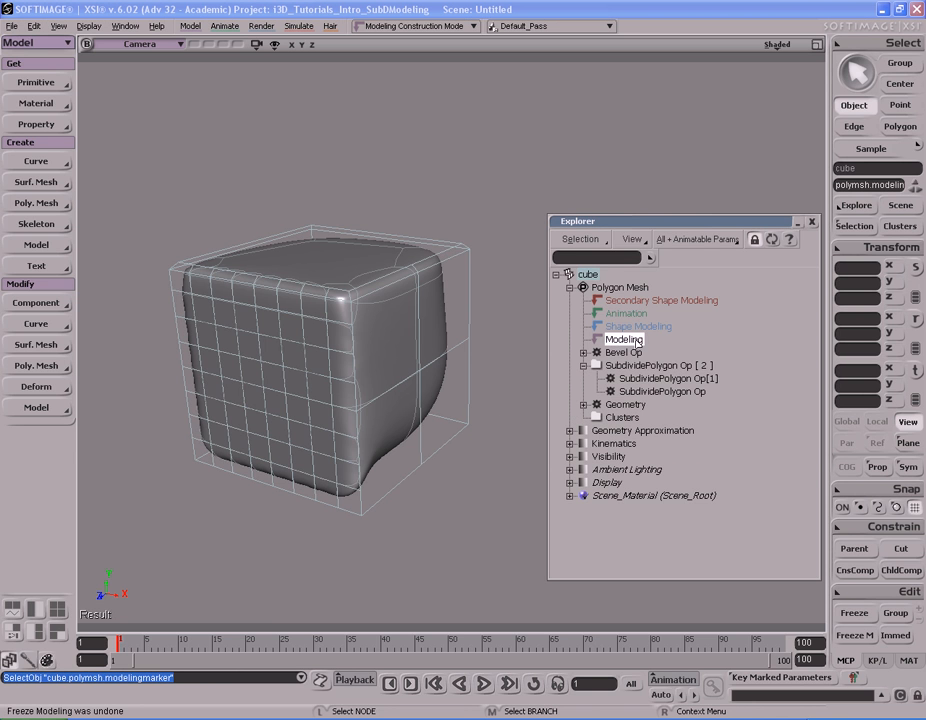
{"action": "left_click", "coordinate": [451, 28]}
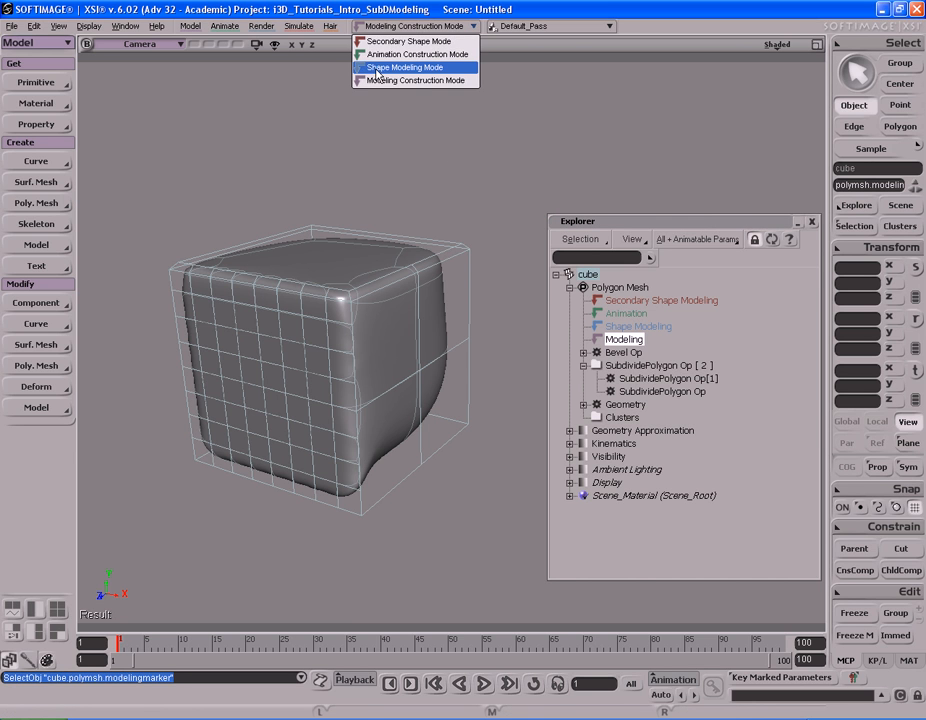
{"action": "left_click", "coordinate": [420, 67]}
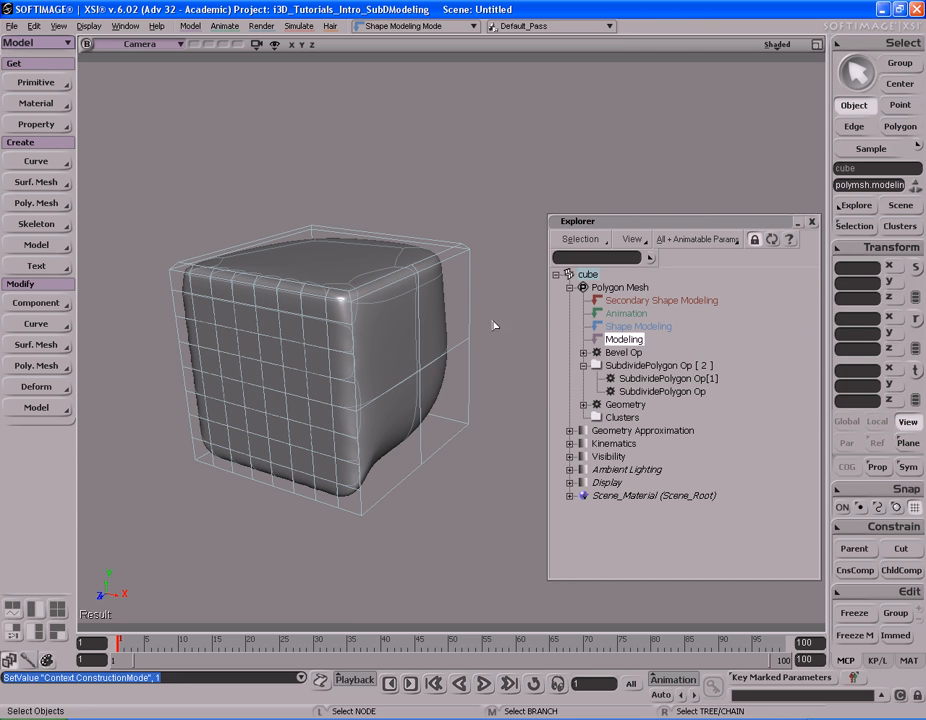
- Reselect the cube and move two points along the upper edge of its side face with the Tweak Component tool
{"action": "left_click", "coordinate": [389, 320]}
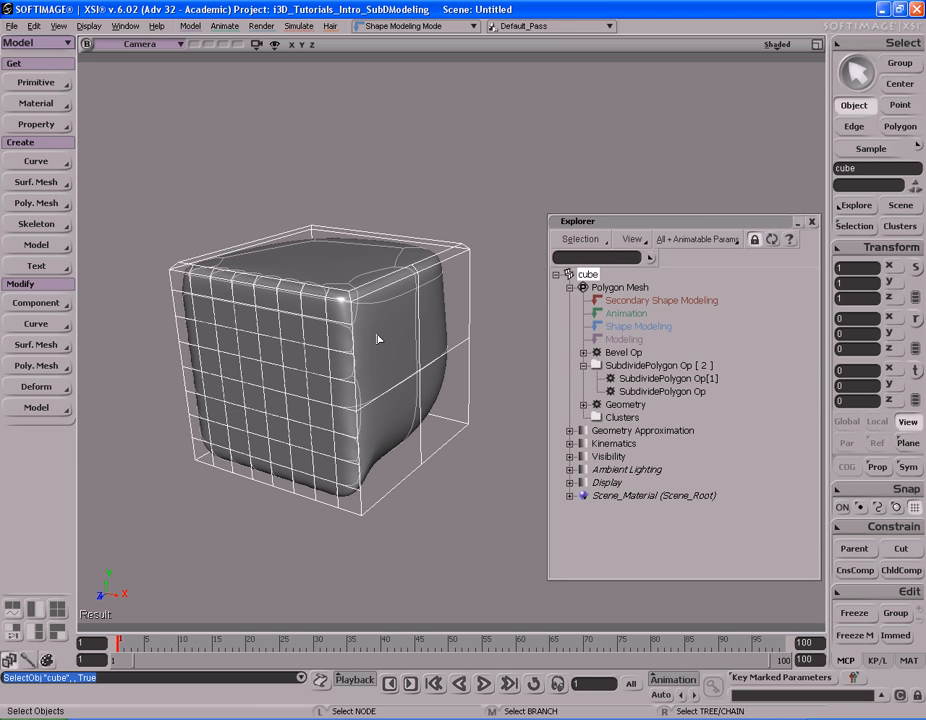
{"action": "key", "text": "m"}
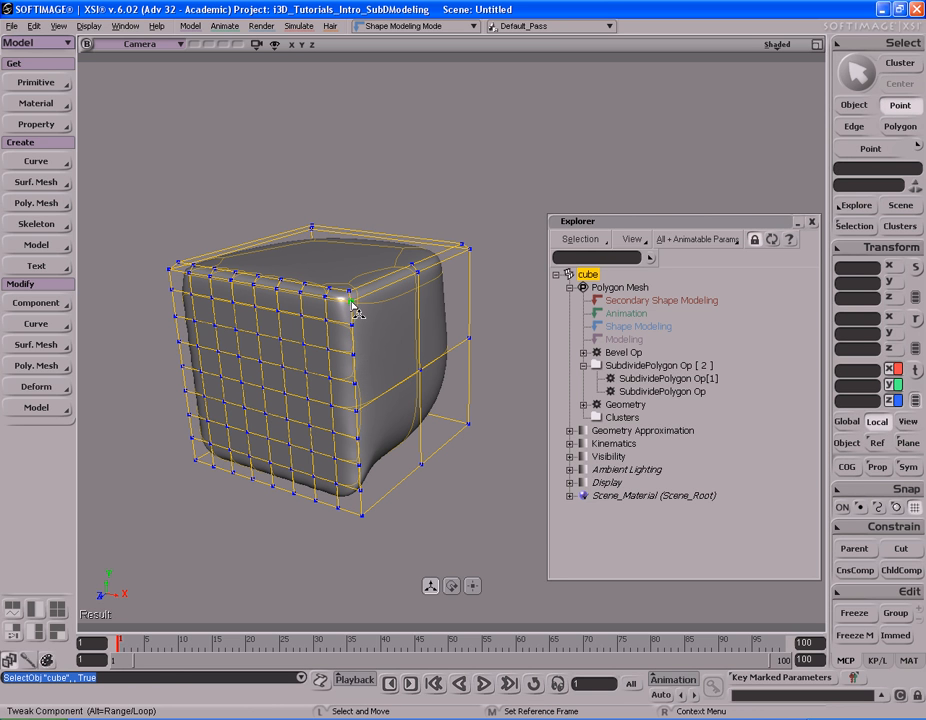
{"action": "left_click_drag", "start_coordinate": [351, 304], "coordinate": [430, 289]}
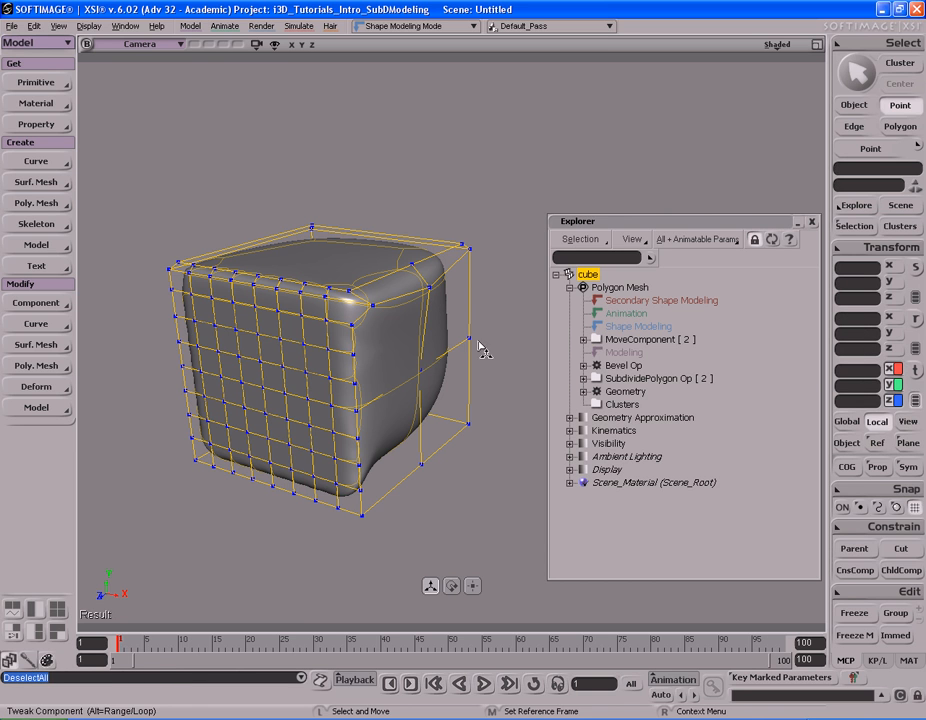
- Examine the MoveComponent operators stored under the cube's Shape Modeling marker, keeping Shape Modeling Mode as the construction mode
{"action": "left_click", "coordinate": [636, 326]}
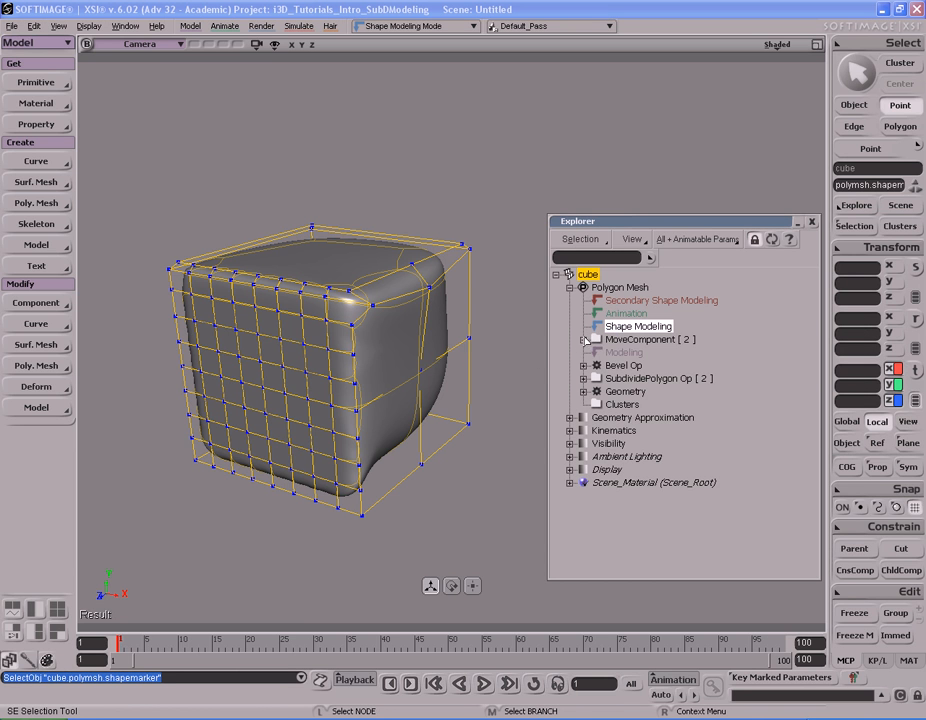
{"action": "left_click", "coordinate": [583, 340]}
{"action": "key", "text": "m"}
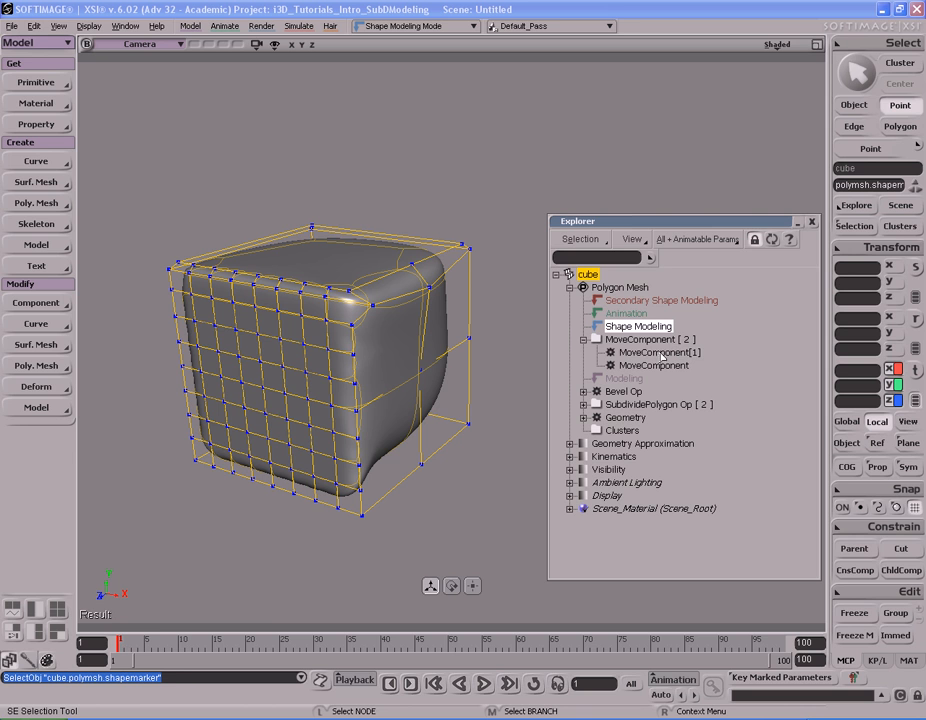
{"action": "left_click", "coordinate": [659, 354]}
{"action": "left_click", "coordinate": [659, 366]}
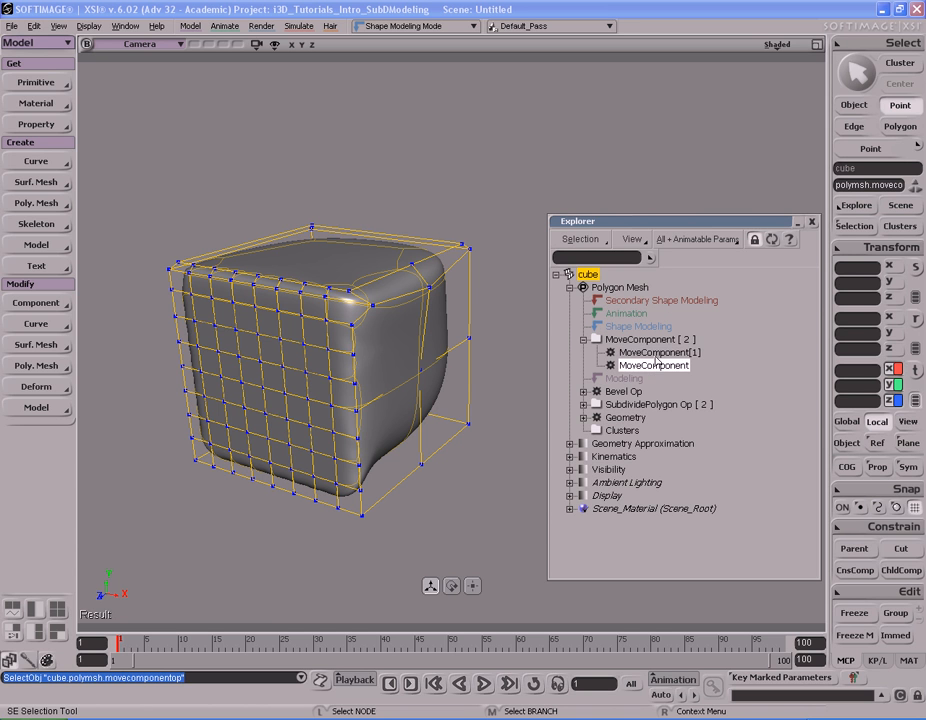
{"action": "left_click", "coordinate": [648, 353]}
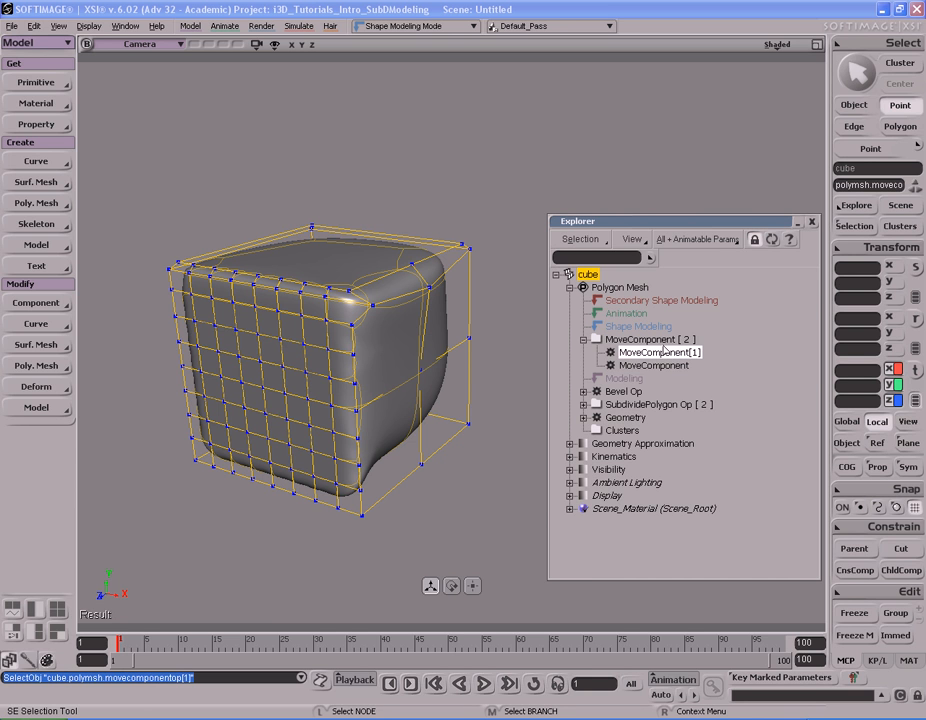
{"action": "left_click", "coordinate": [654, 365], "text": "shift"}
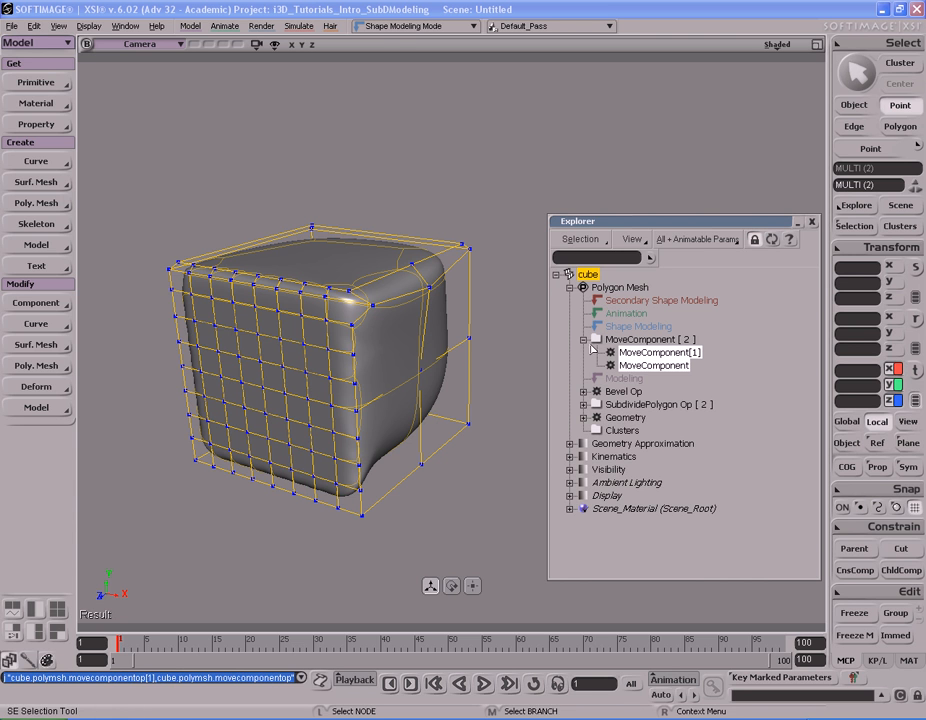
{"action": "left_click", "coordinate": [378, 32]}
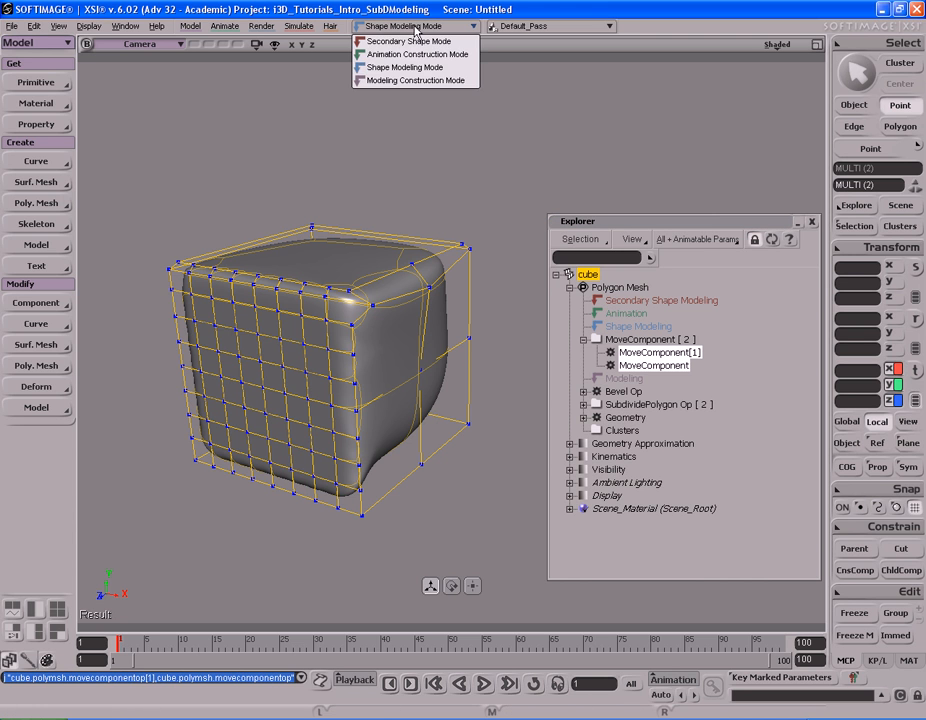
{"action": "left_click", "coordinate": [413, 66]}
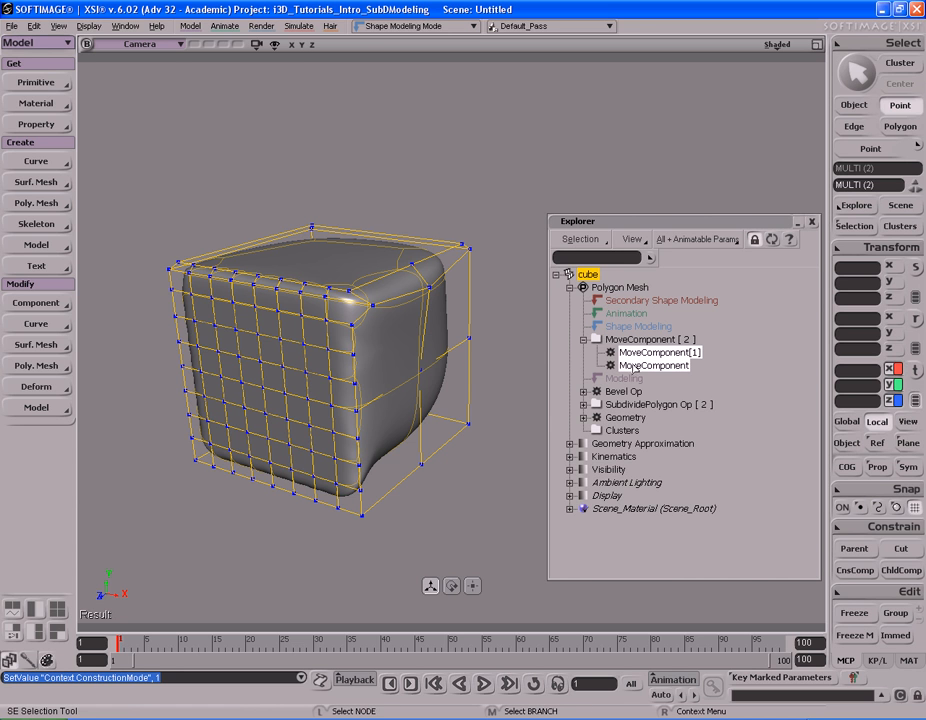
{"action": "left_click", "coordinate": [643, 328]}
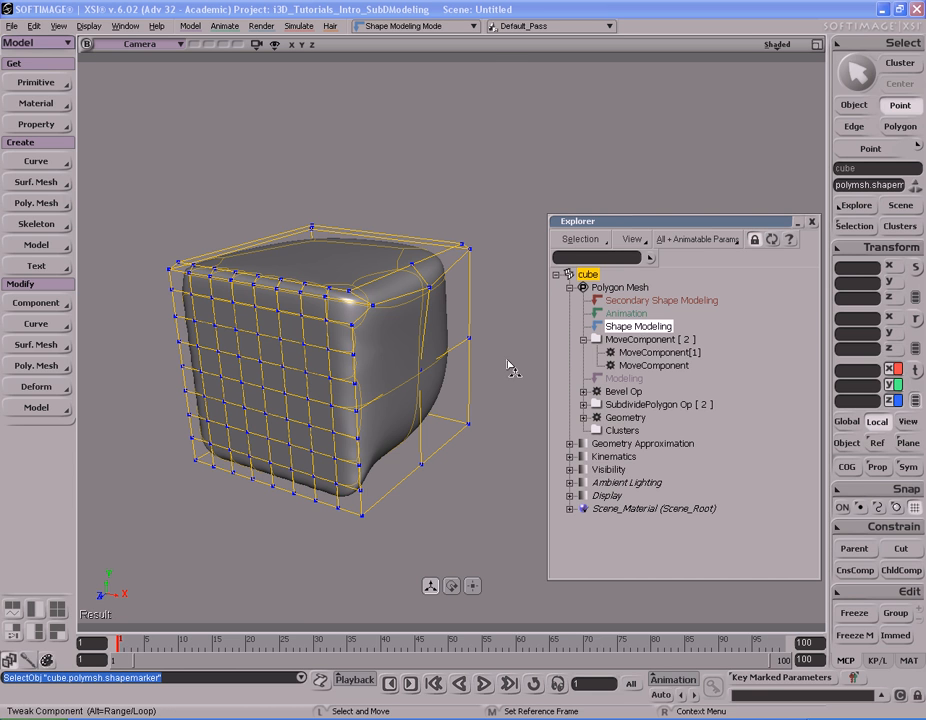
- Freeze only the cube's modeling operators and inspect its Modeling and Shape Modeling markers
{"action": "key", "text": "space"}
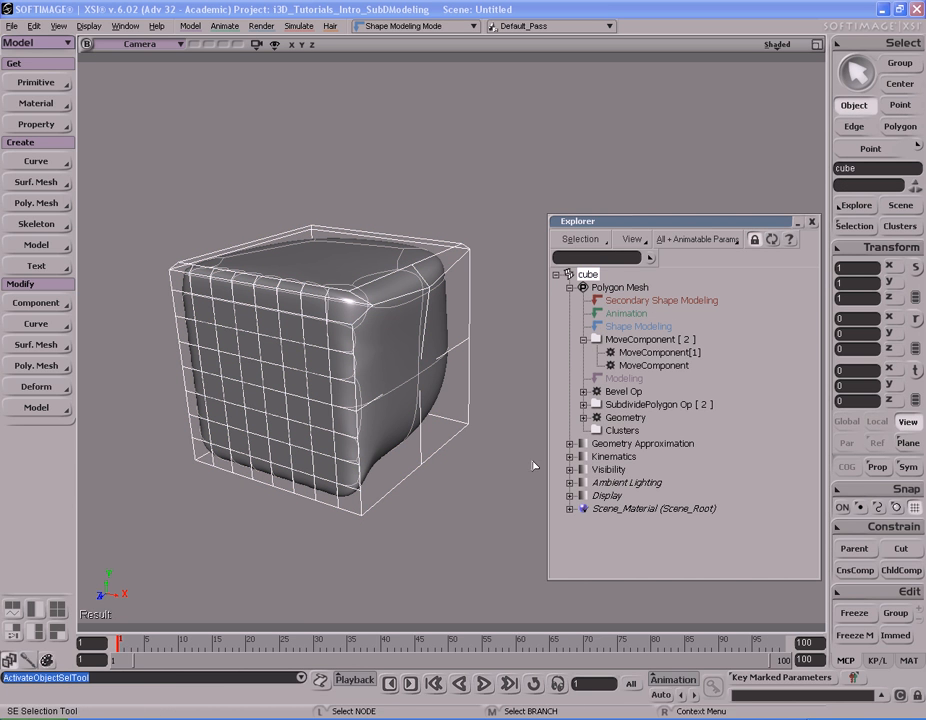
{"action": "left_click", "coordinate": [856, 636]}
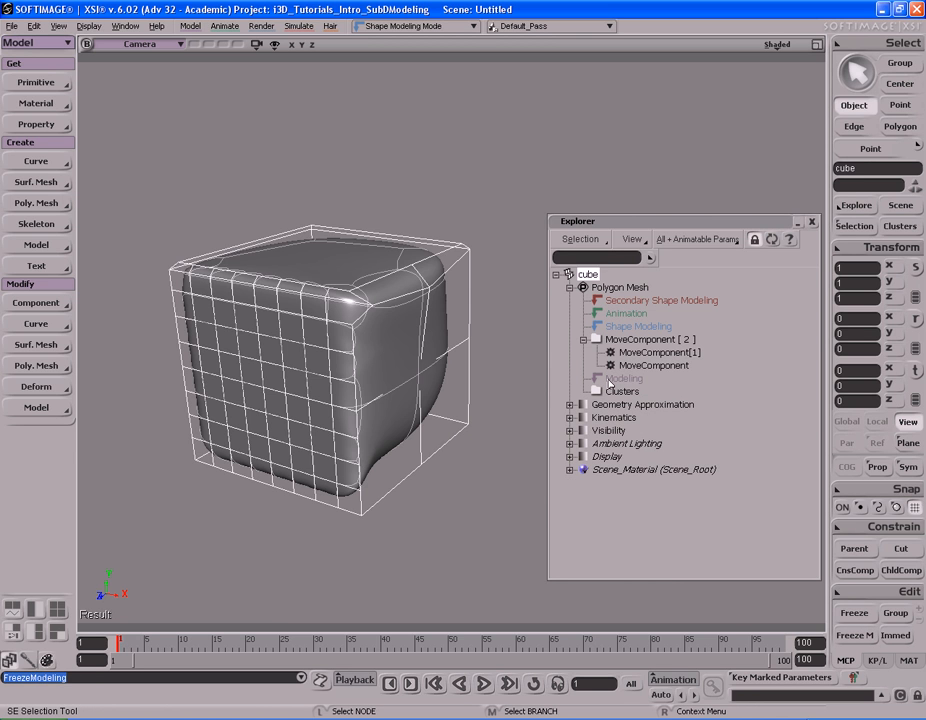
{"action": "left_click", "coordinate": [615, 380]}
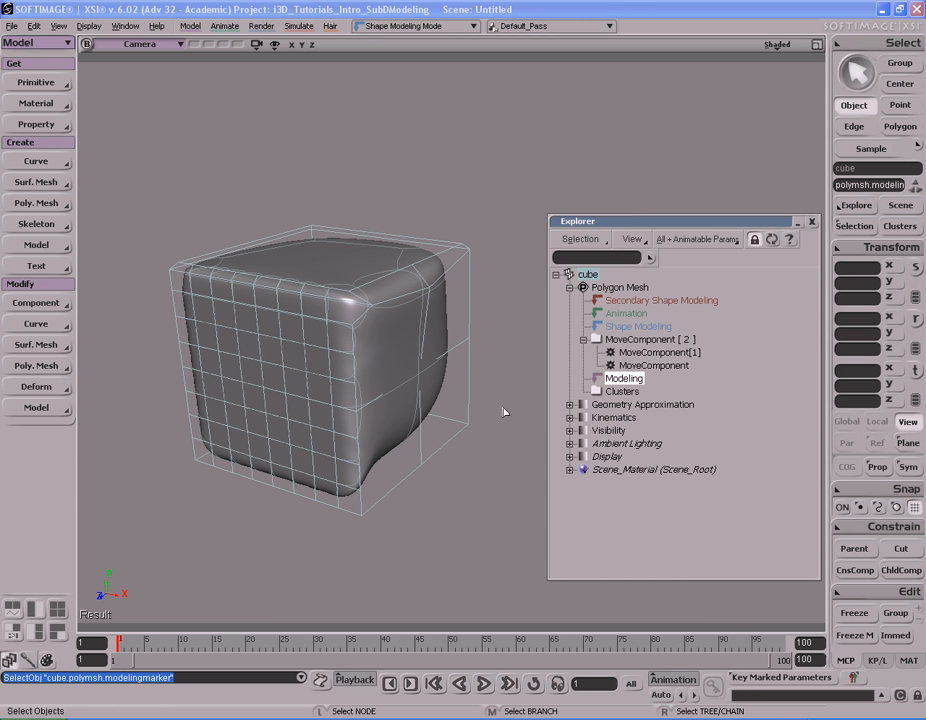
{"action": "left_click", "coordinate": [642, 327]}
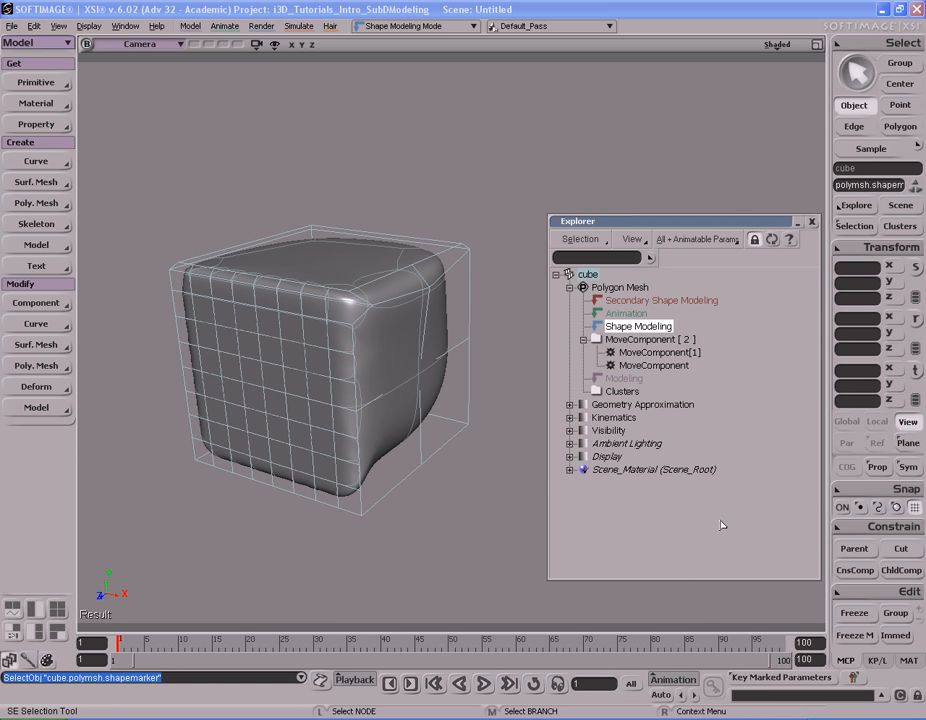
- Freeze the cube's stack from the Shape Modeling marker, and undo back to before the modeling freeze
{"action": "left_click", "coordinate": [854, 613]}
{"action": "key", "text": "ctrl+z"}
{"action": "key", "text": "ctrl+z"}
{"action": "key", "text": "ctrl+z"}
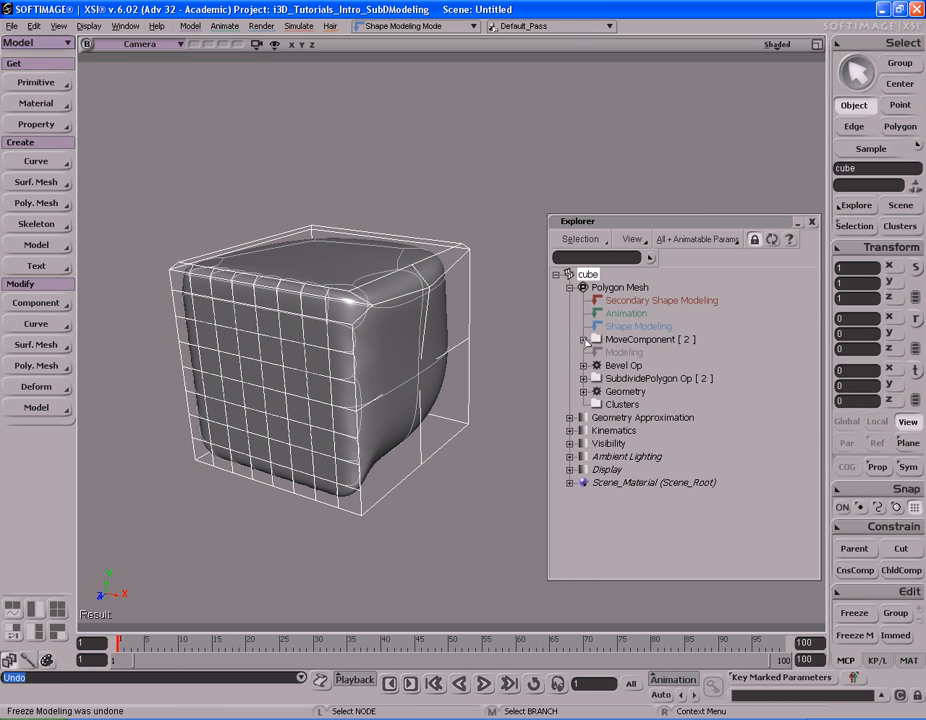
- Compare the Shape Modeling and Modeling markers, freeze the stack from the Modeling marker and undo that freeze
{"action": "left_click", "coordinate": [583, 339]}
{"action": "left_click", "coordinate": [621, 328]}
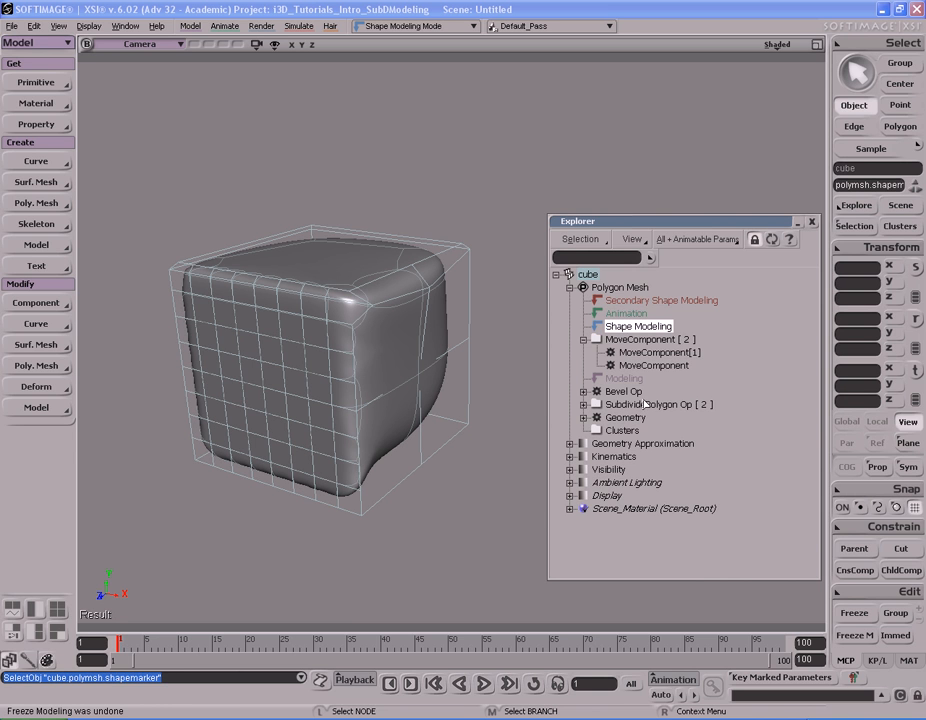
{"action": "left_click", "coordinate": [621, 379]}
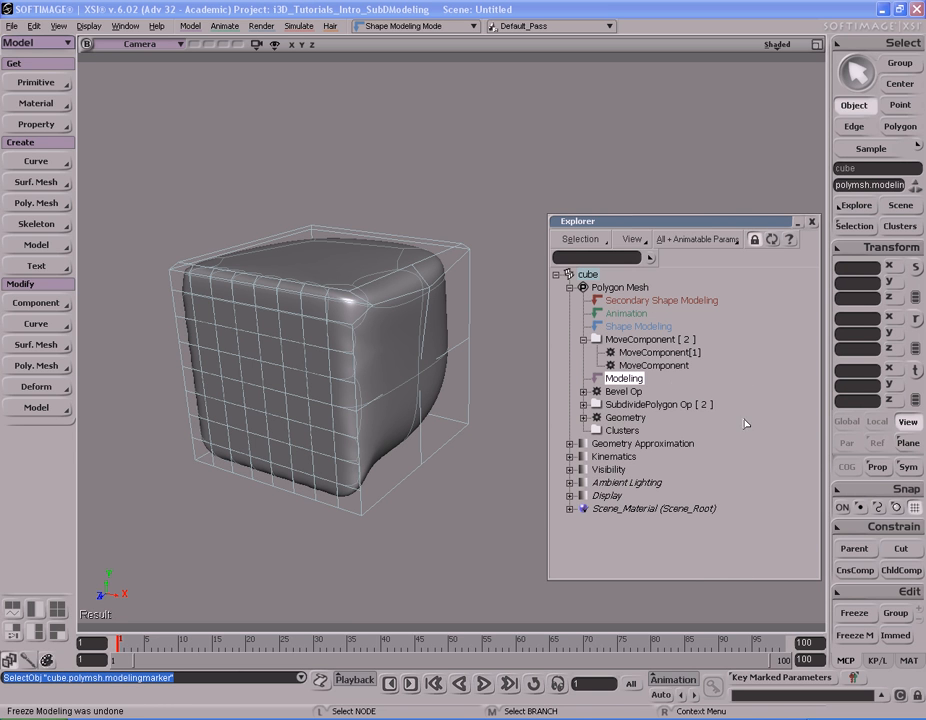
{"action": "left_click", "coordinate": [855, 614]}
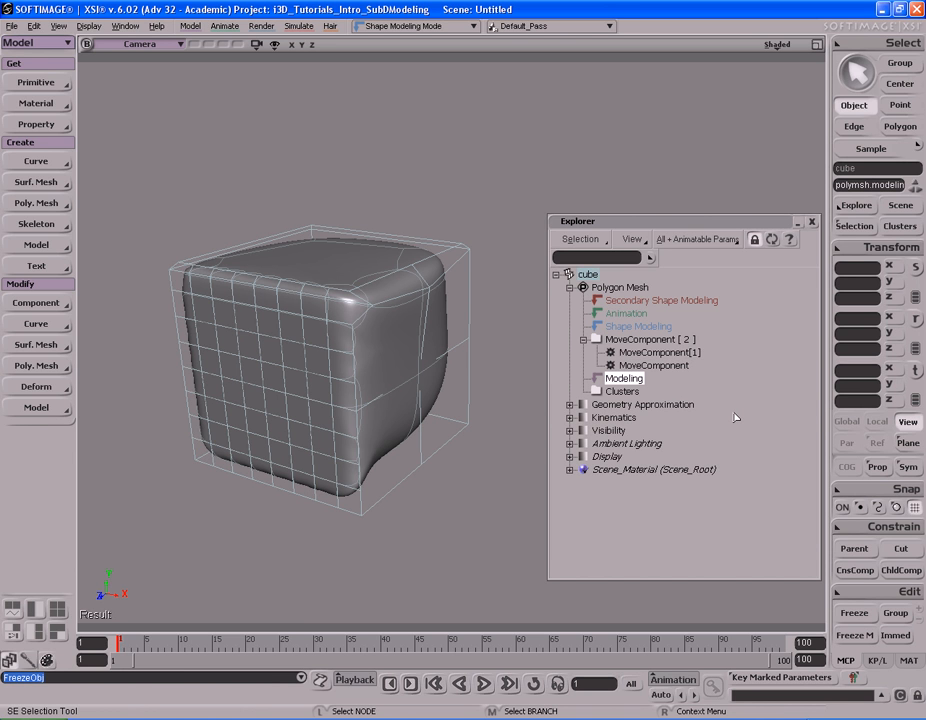
{"action": "key", "text": "ctrl+z"}
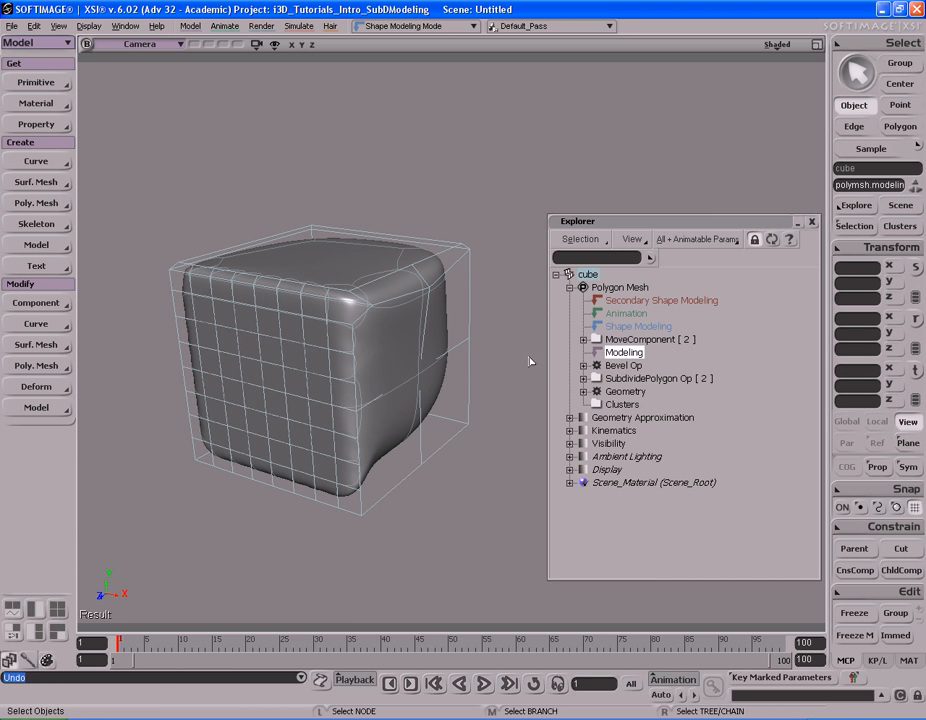
- Freeze the cube's entire operator stack and check its Modeling marker in the Explorer
{"action": "left_click", "coordinate": [632, 327]}
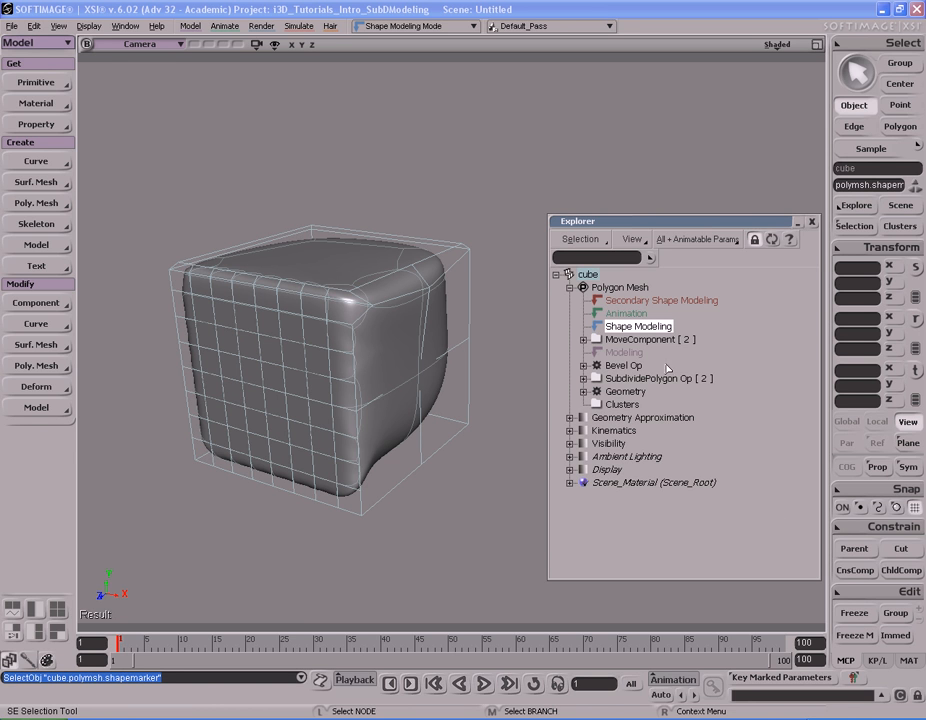
{"action": "left_click", "coordinate": [304, 358]}
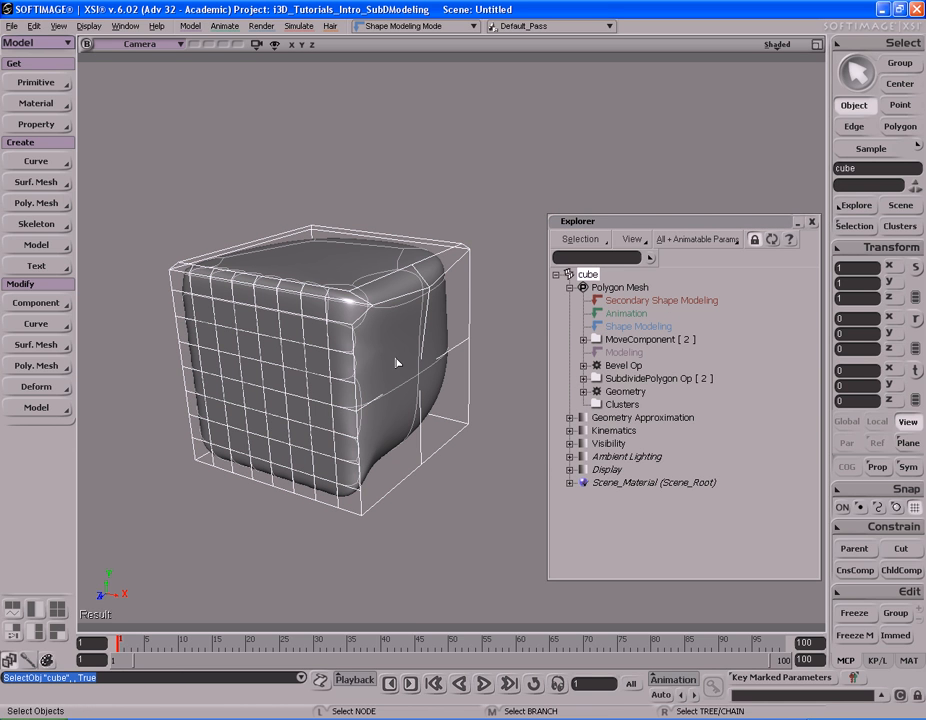
{"action": "left_click", "coordinate": [855, 616]}
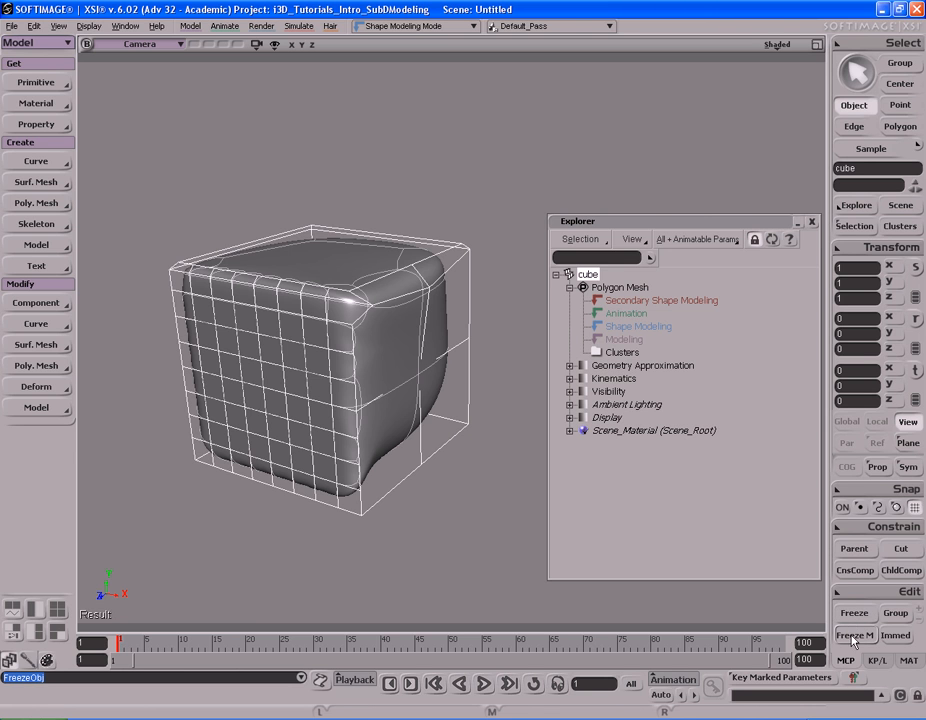
{"action": "left_click", "coordinate": [623, 341]}
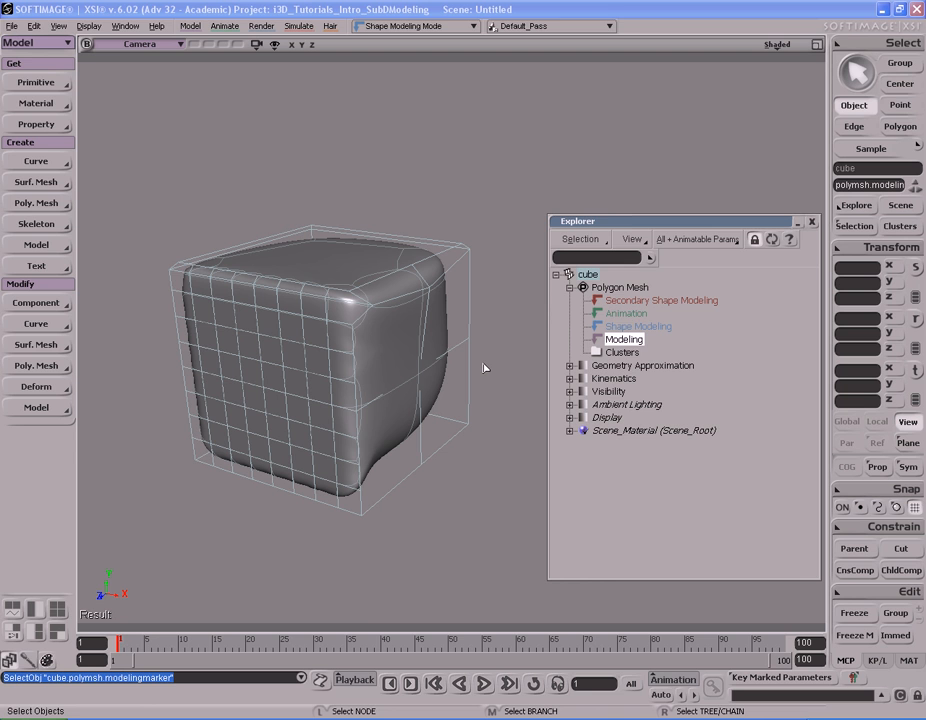
- Reselect the cube, set the construction mode to Modeling Construction Mode and turn on immediate mode
{"action": "left_click", "coordinate": [415, 364]}
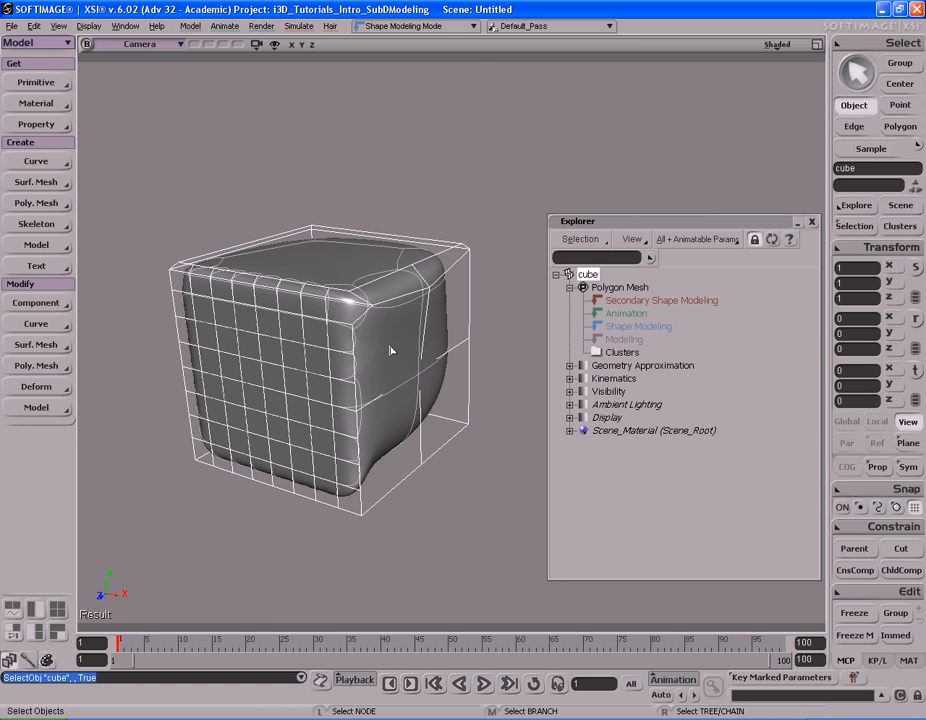
{"action": "left_click", "coordinate": [412, 26]}
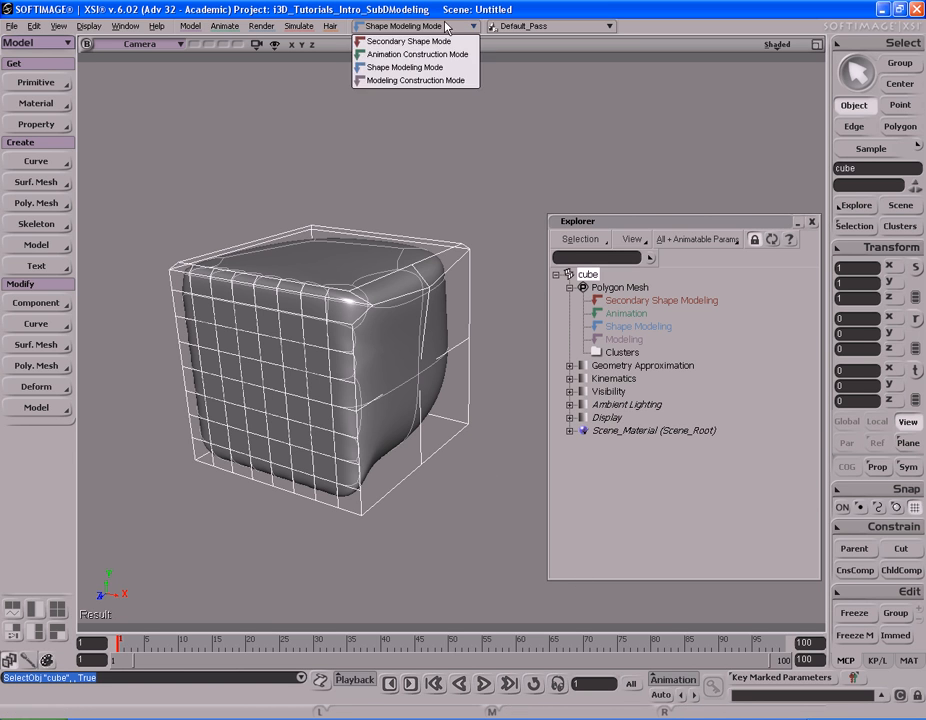
{"action": "left_click", "coordinate": [395, 80]}
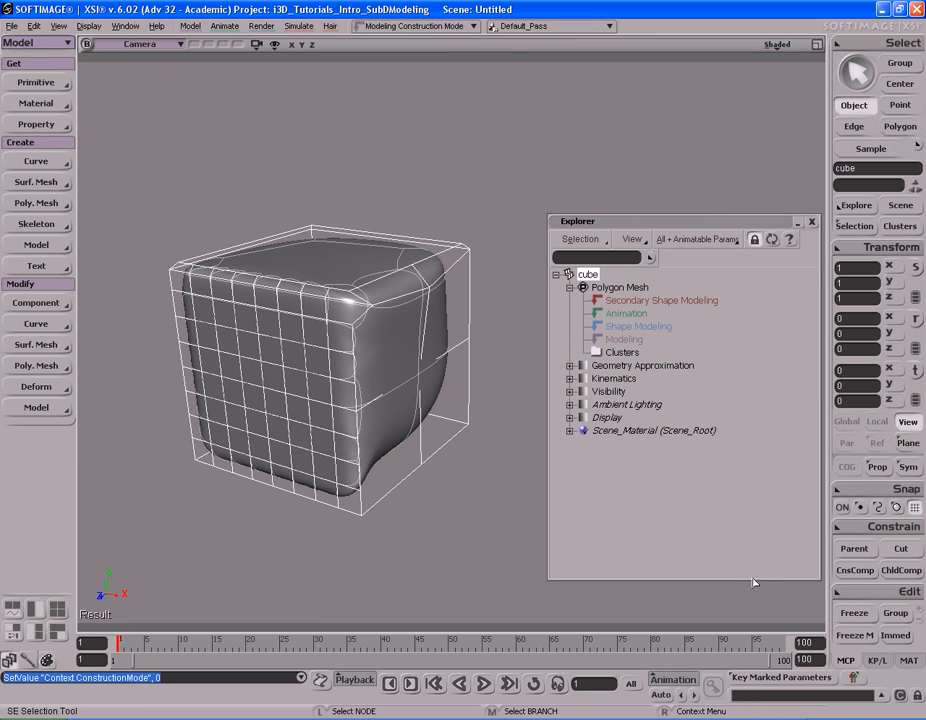
{"action": "left_click", "coordinate": [893, 637]}
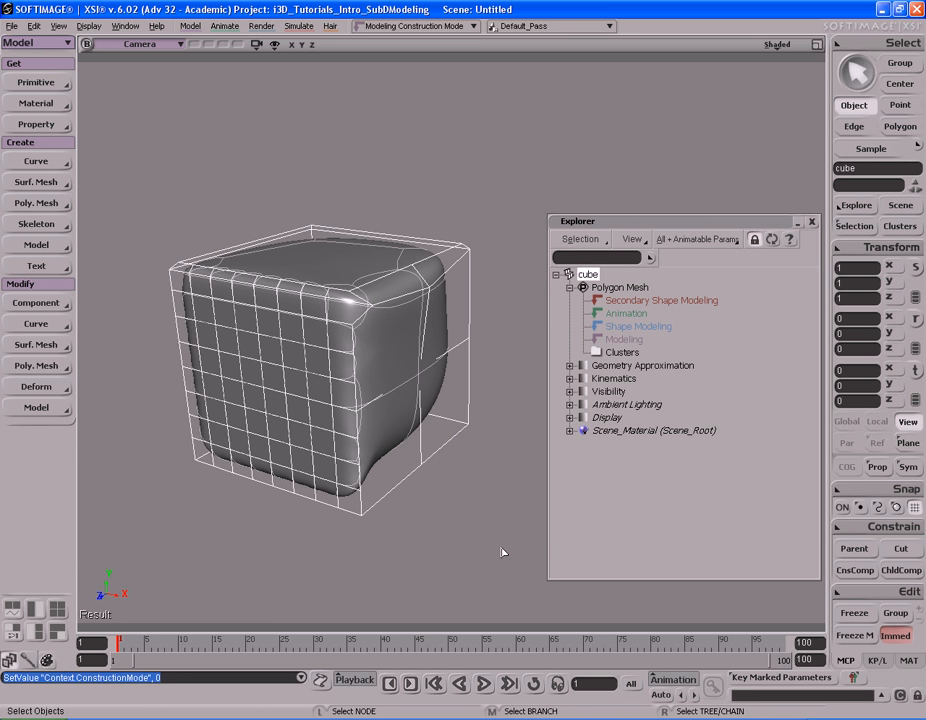
- Subdivide the cube's large top polygon using the Plus type with 1 iteration and tiling on
{"action": "left_click", "coordinate": [382, 362]}
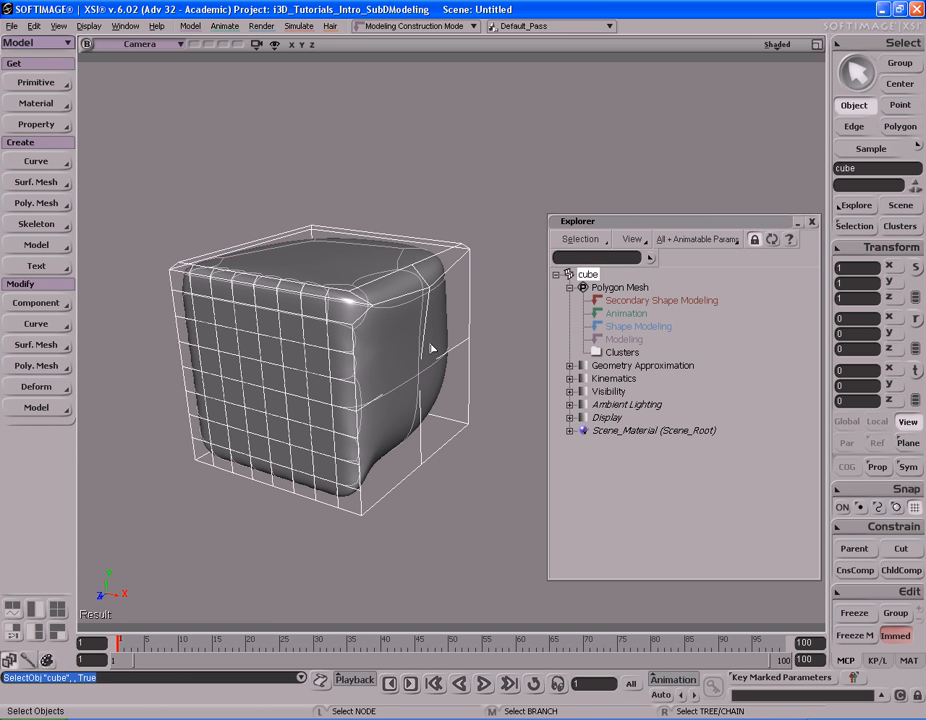
{"action": "key", "text": "y"}
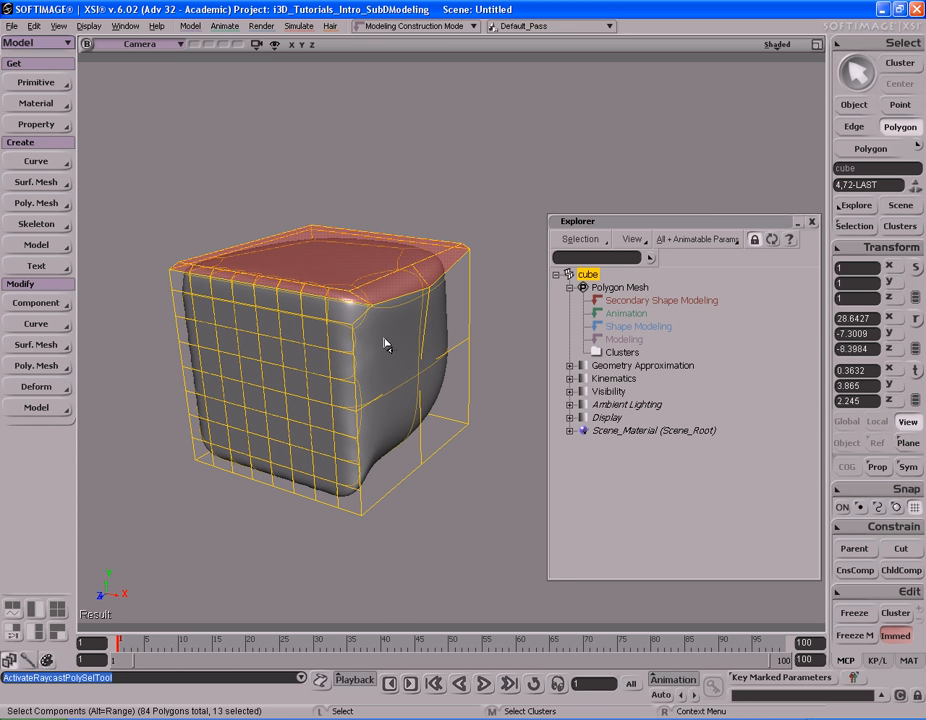
{"action": "left_click", "coordinate": [345, 249]}
{"action": "right_click", "coordinate": [364, 250]}
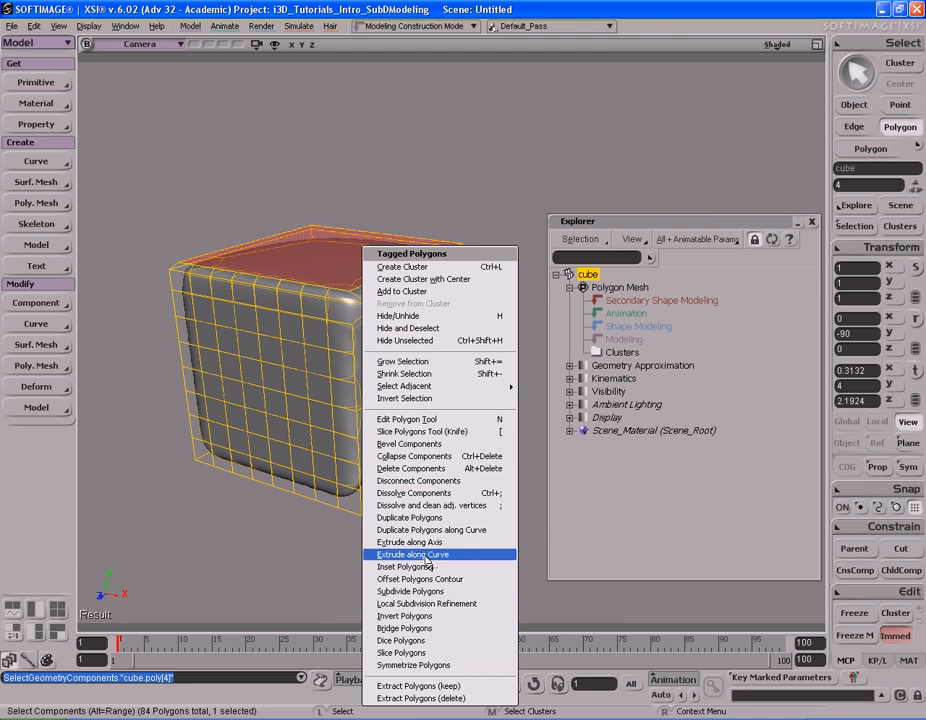
{"action": "left_click", "coordinate": [423, 597]}
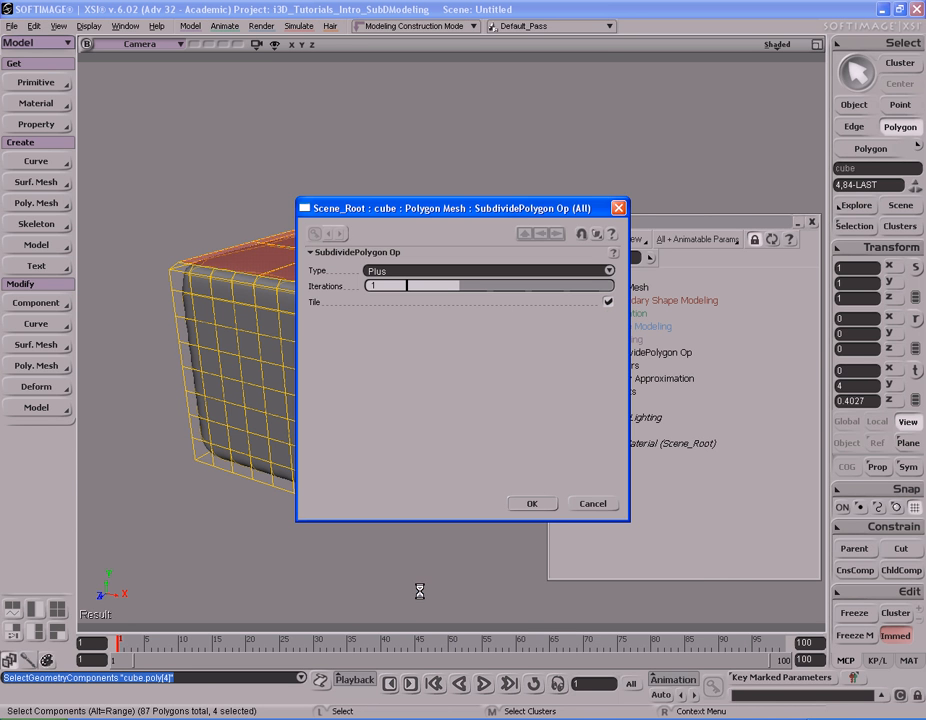
{"action": "left_click_drag", "start_coordinate": [503, 212], "coordinate": [331, 177]}
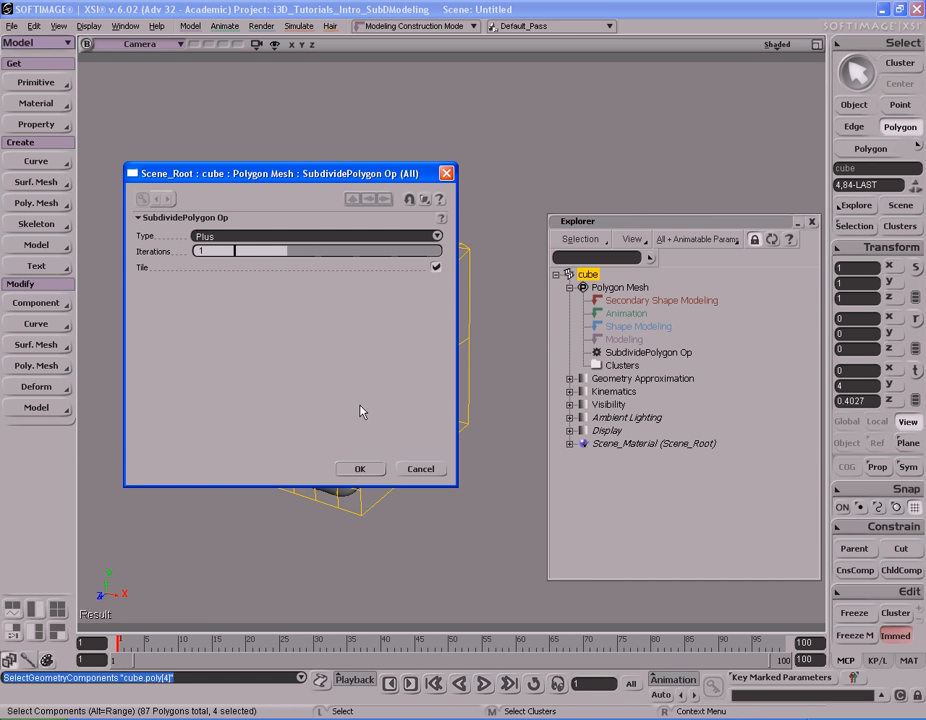
{"action": "left_click", "coordinate": [359, 468]}
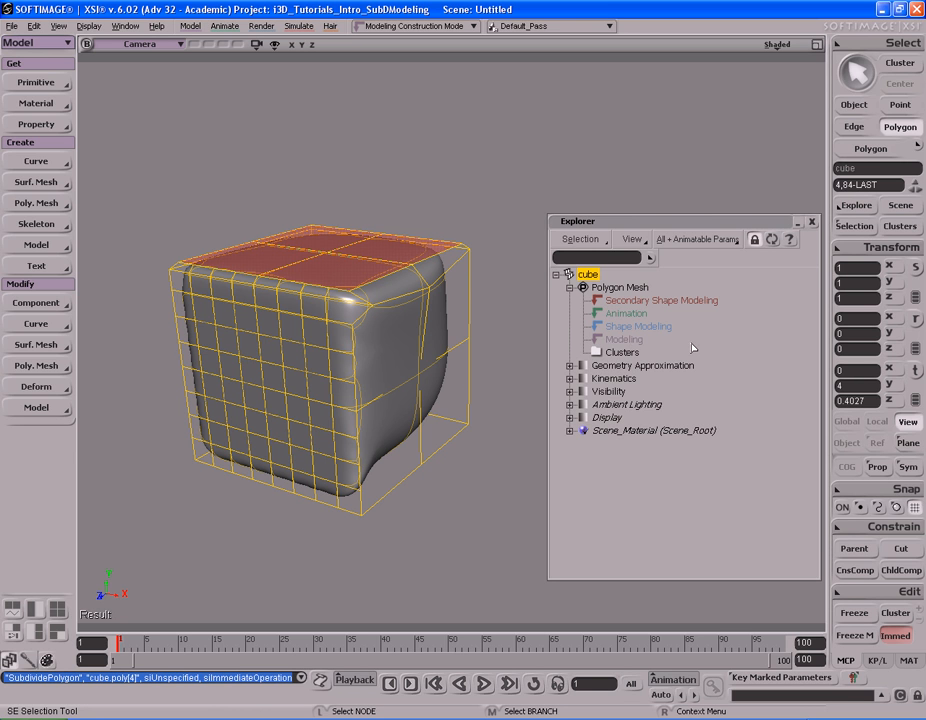
- Reshape the cube's side face next to the subdivided top by moving its upper corner points with the Tweak Component tool
{"action": "left_click", "coordinate": [390, 357]}
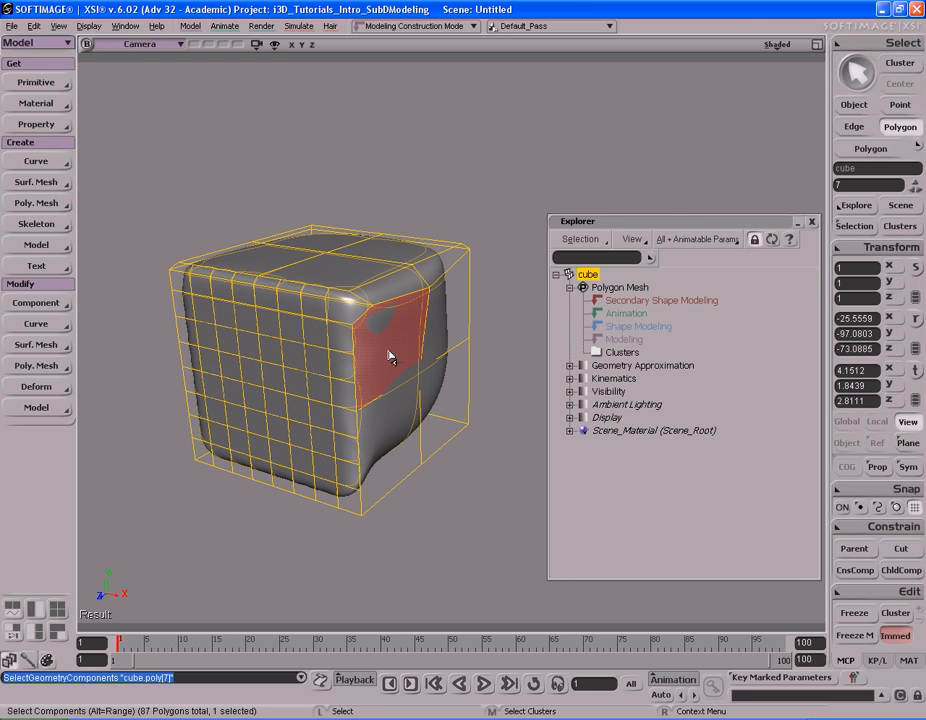
{"action": "key", "text": "m"}
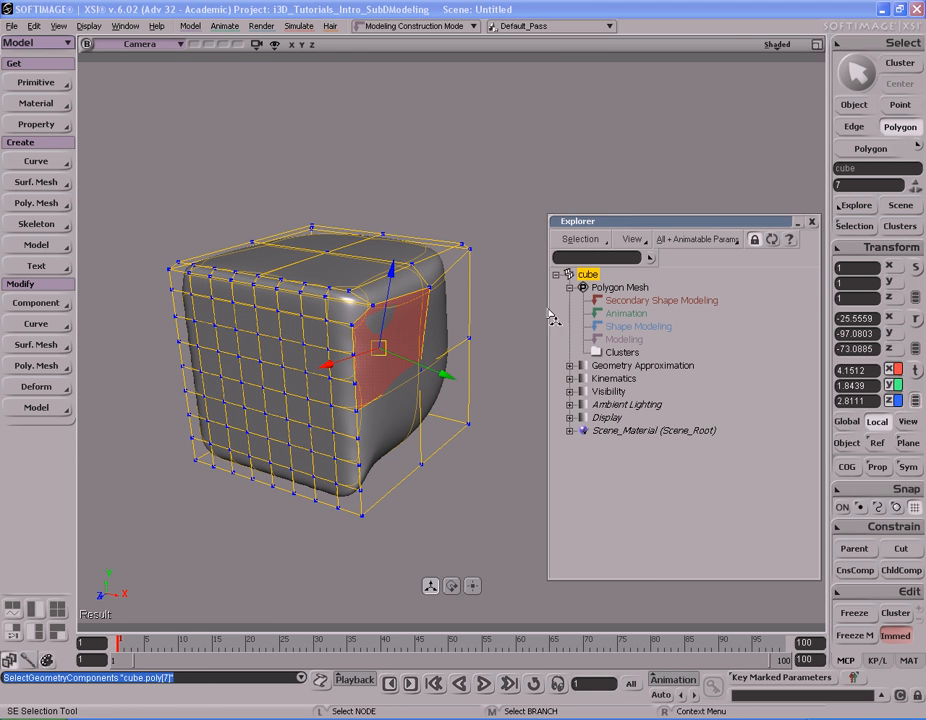
{"action": "left_click", "coordinate": [490, 312]}
{"action": "left_click_drag", "start_coordinate": [432, 290], "coordinate": [357, 346]}
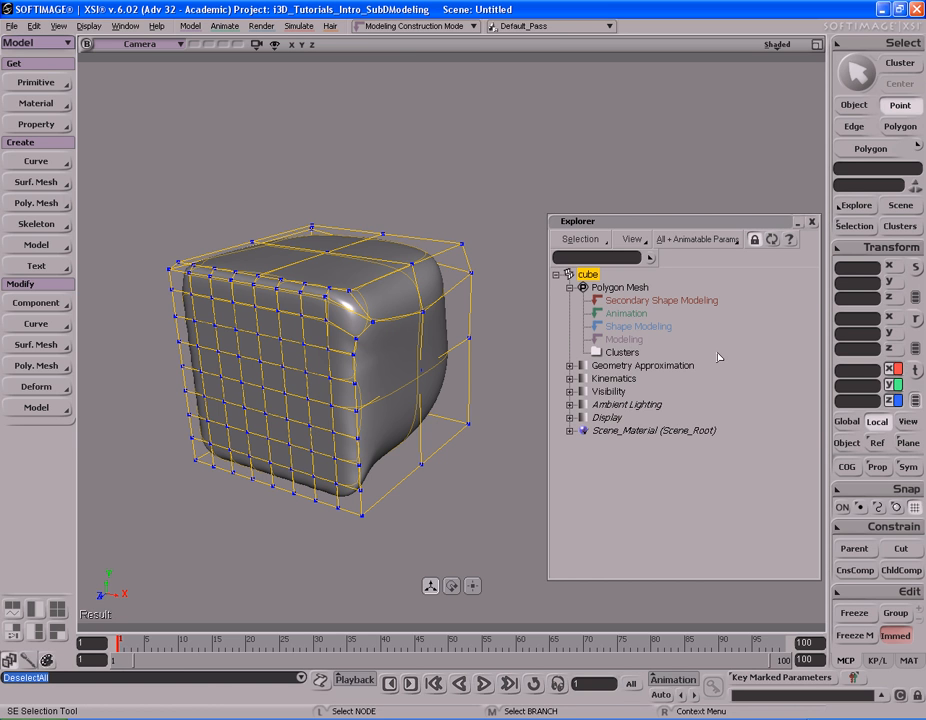
- Keep the construction mode at Modeling Construction Mode, turn off immediate mode and return to object selection on the cube
{"action": "left_click", "coordinate": [420, 26]}
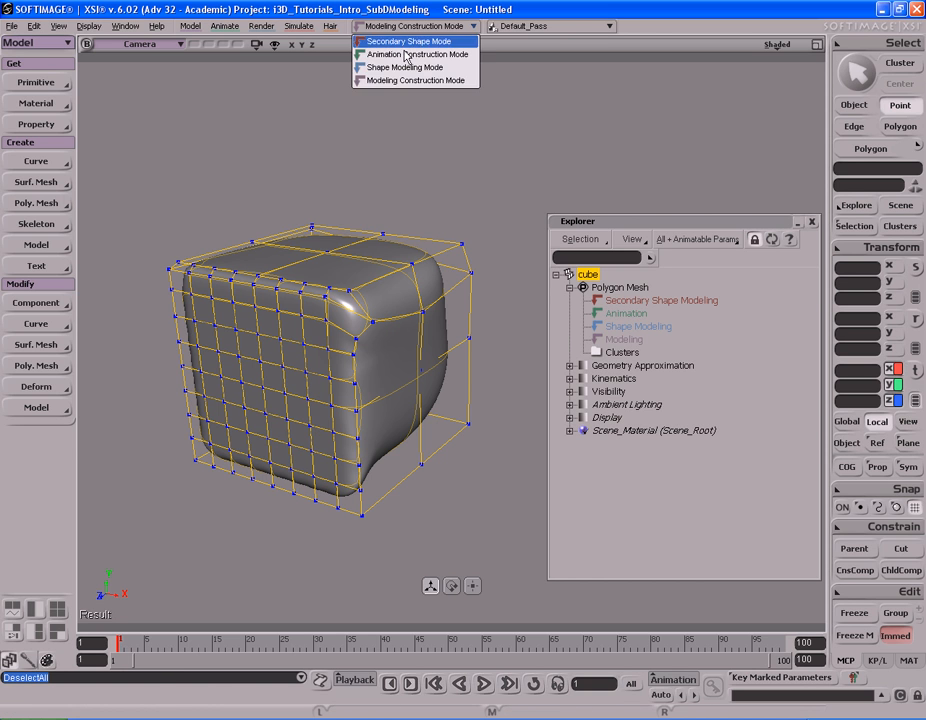
{"action": "left_click", "coordinate": [358, 81]}
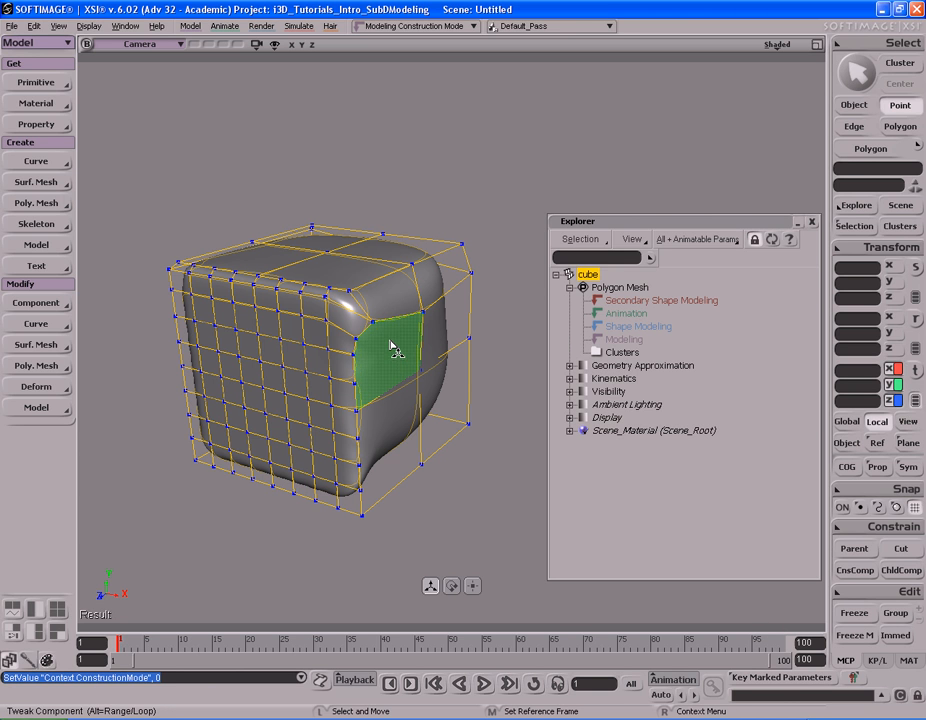
{"action": "key", "text": "space"}
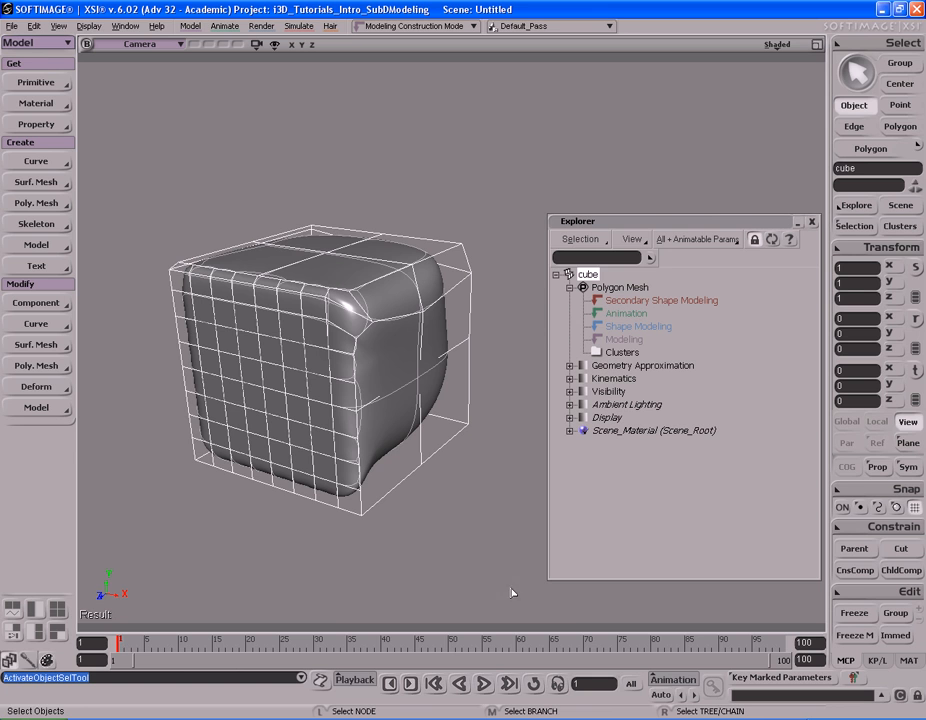
{"action": "left_click", "coordinate": [895, 635]}
{"action": "left_click", "coordinate": [885, 635]}
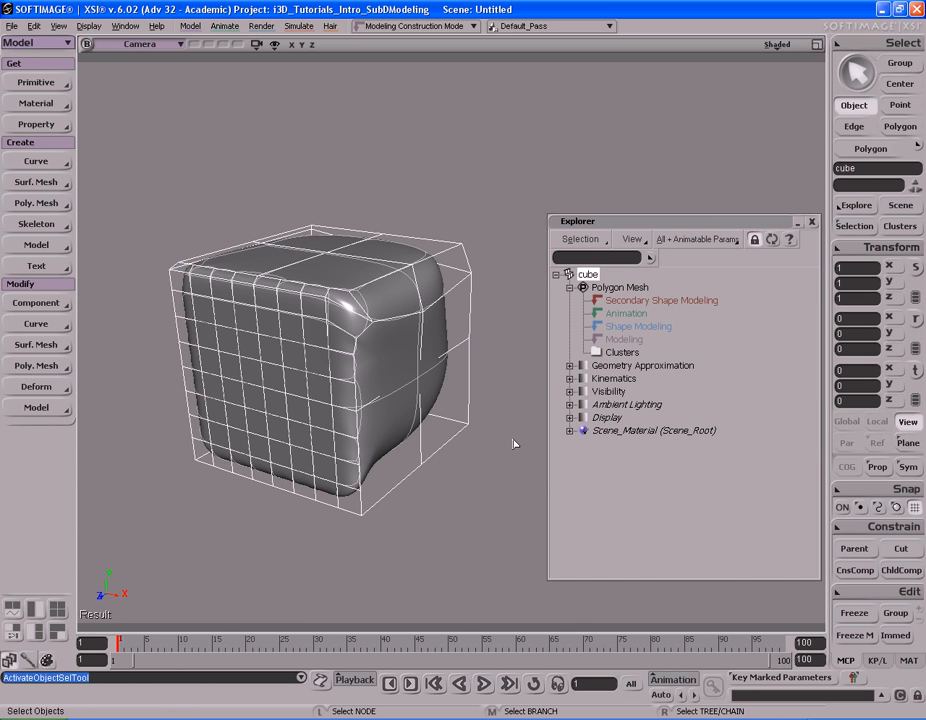